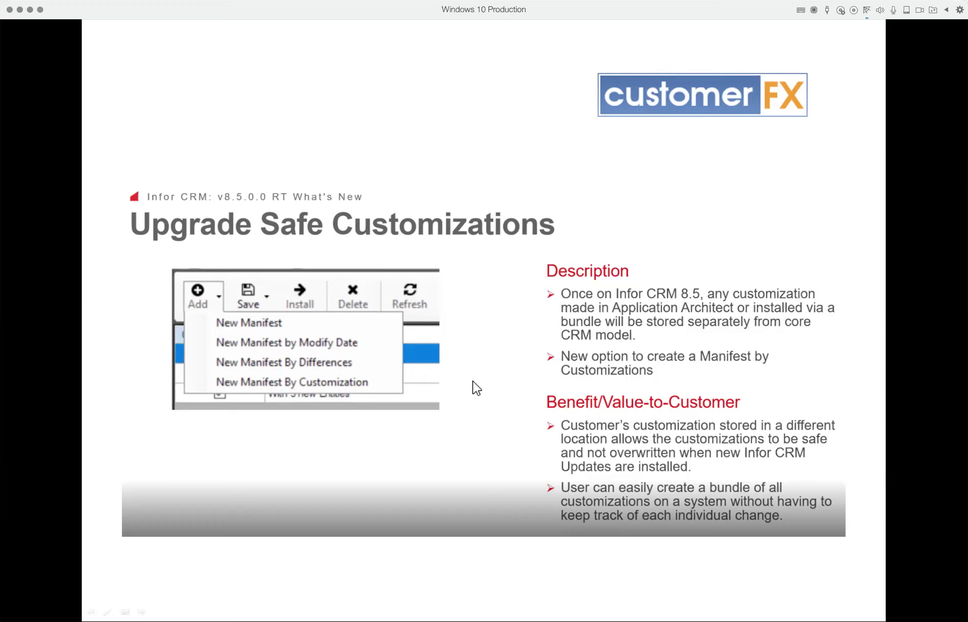
# - Advance the slideshow past 2020 Highlights to the Infor CRM - ST roadmap slide
pyautogui.press('Right')
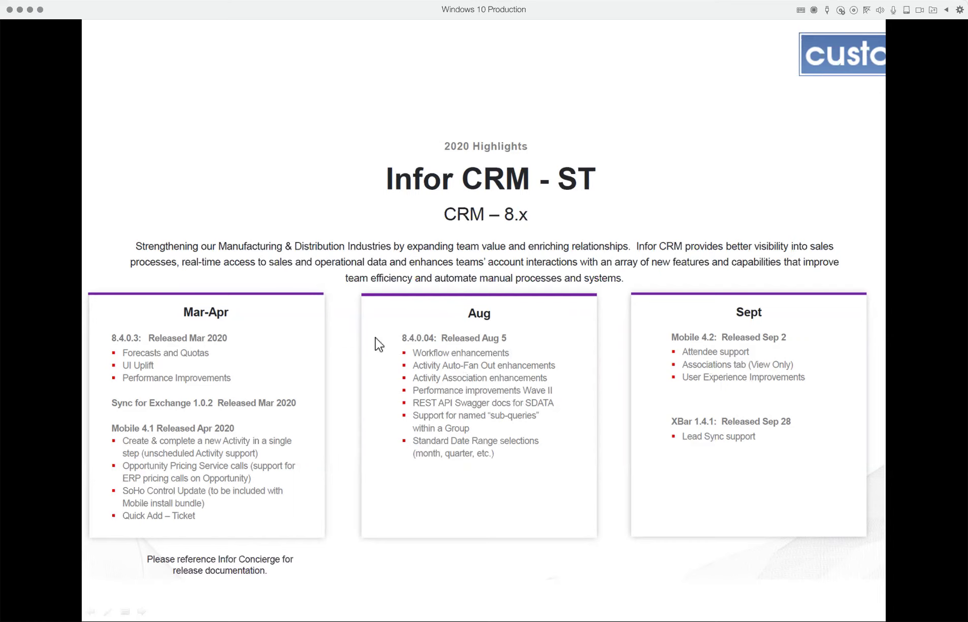
pyautogui.click(442, 379)
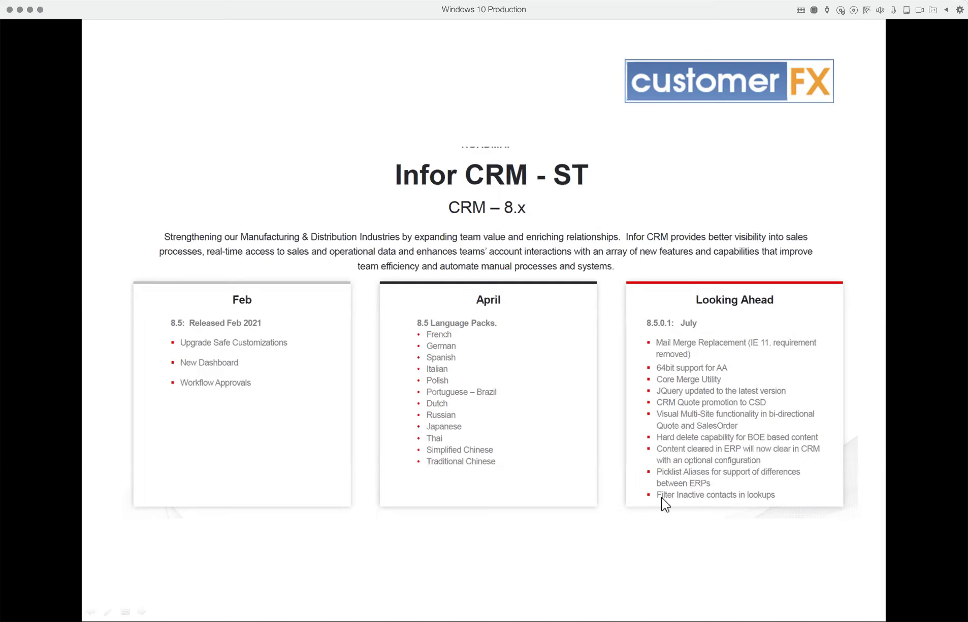
# - Advance to the Infor CRM 8.x 'Initiatives: 12+ month view' slide
pyautogui.click(517, 404)
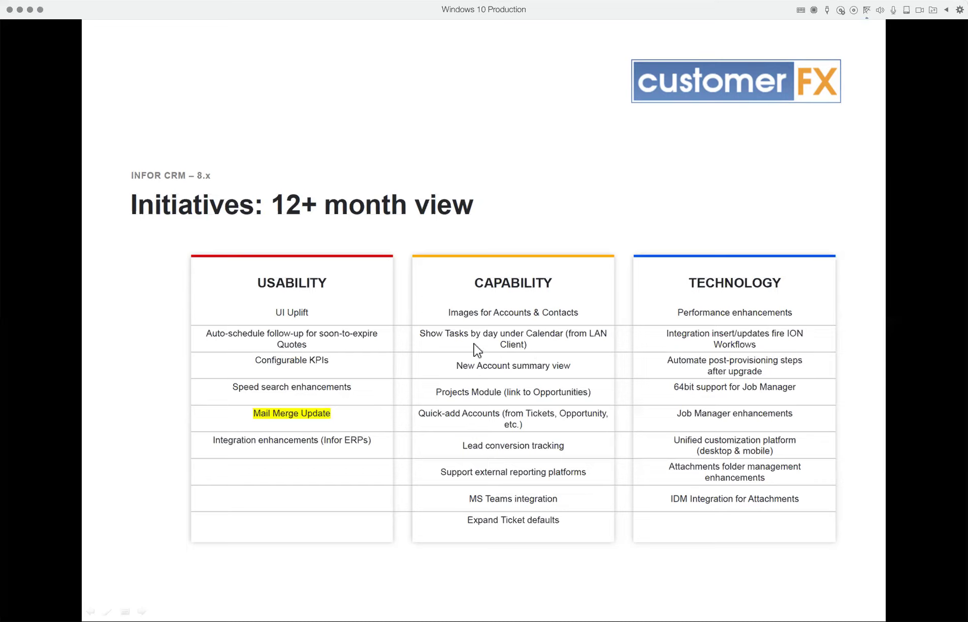
pyautogui.click(527, 354)
# - Advance the slideshow to the Version Support & Product Lifecycle slide
pyautogui.click(686, 492)
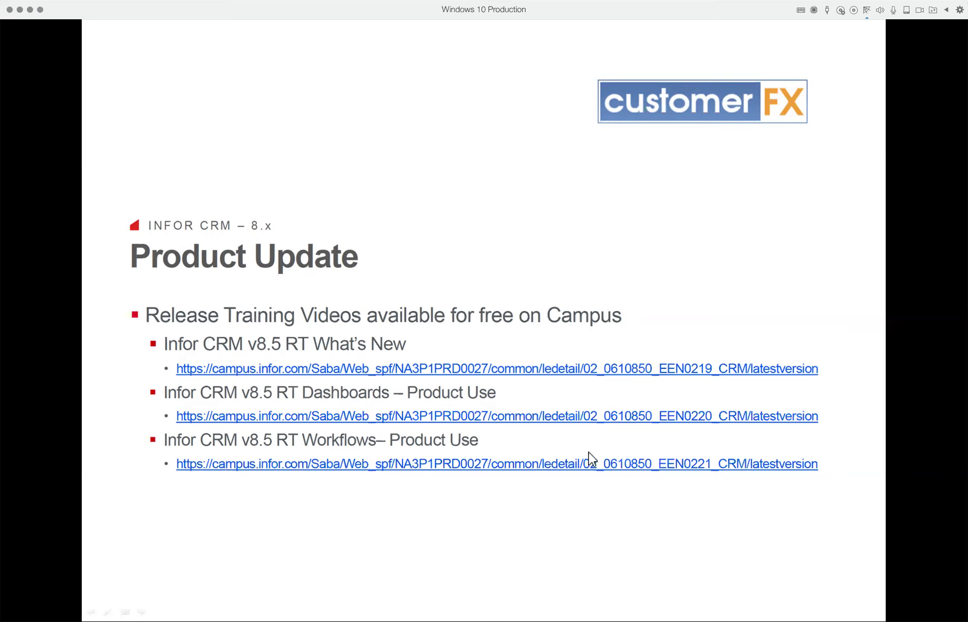
# - End the slideshow after the last slide, returning to editing view on slide 7 of 7
pyautogui.click(576, 485)
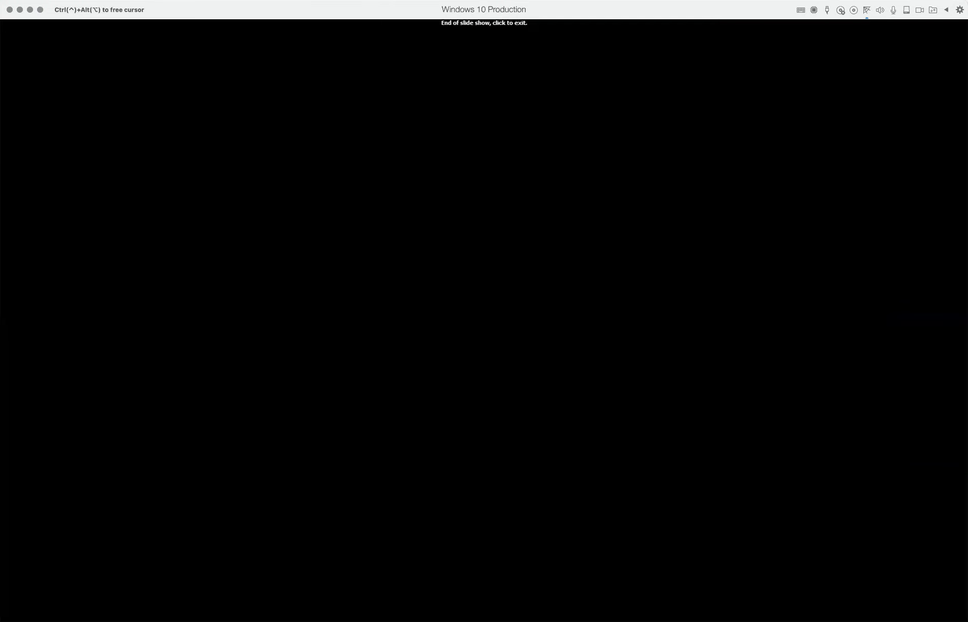
pyautogui.click(577, 488)
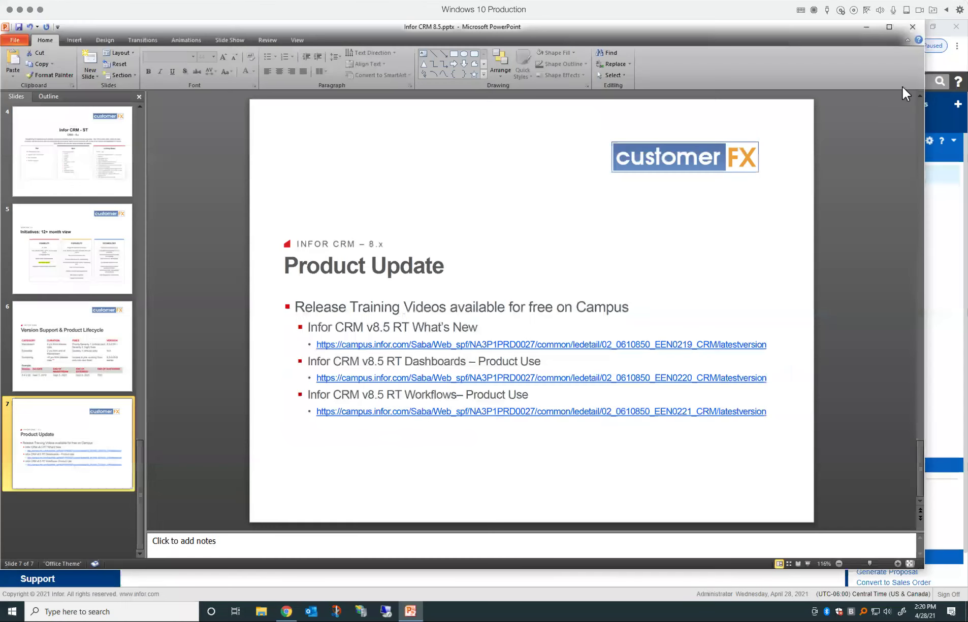
# - Close PowerPoint, open the CRM Welcome page and browse its Opportunity Forecast and Sales dashboards
pyautogui.click(912, 26)
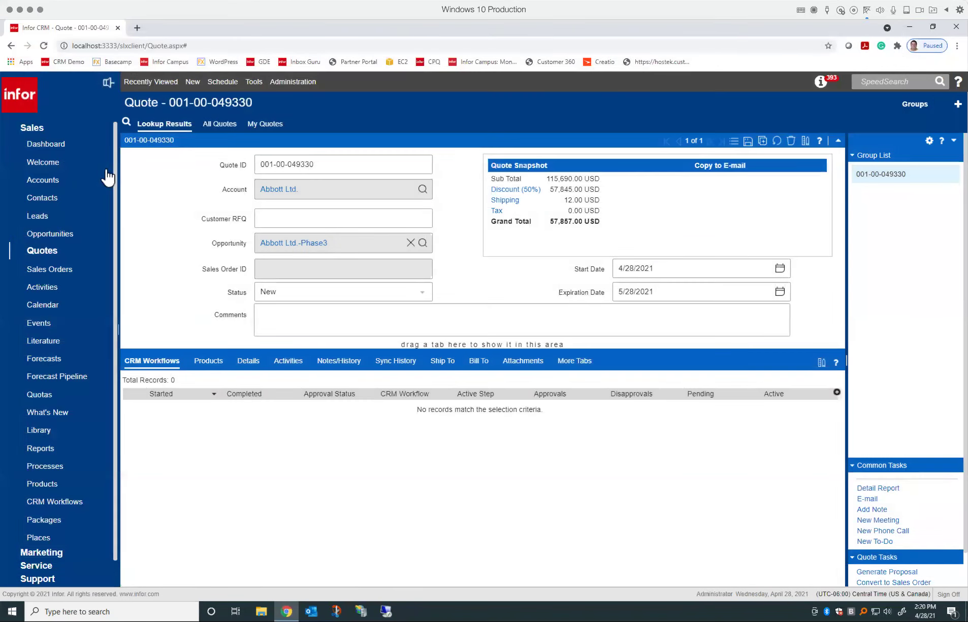
pyautogui.click(55, 162)
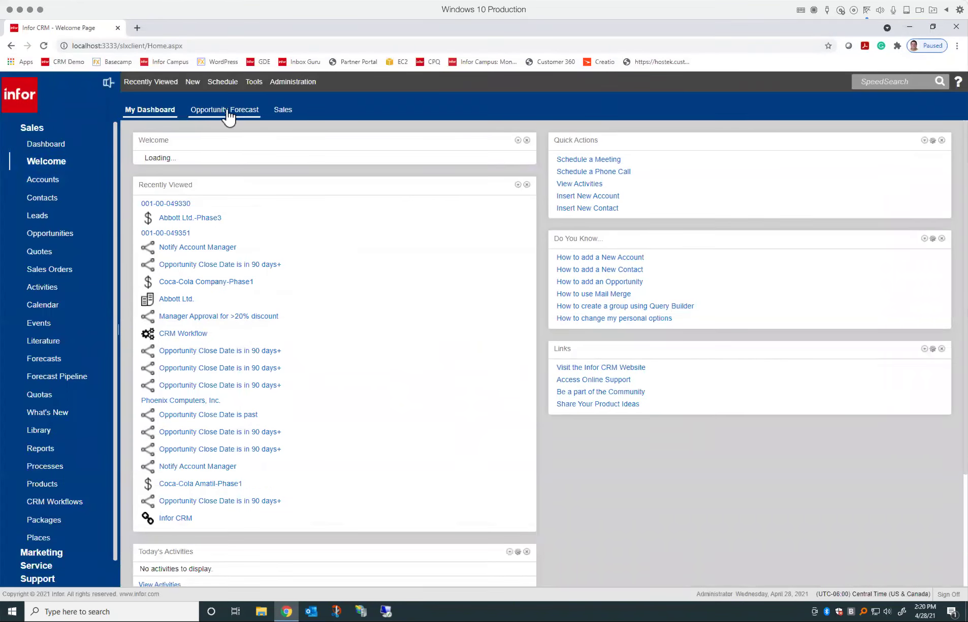
pyautogui.click(227, 112)
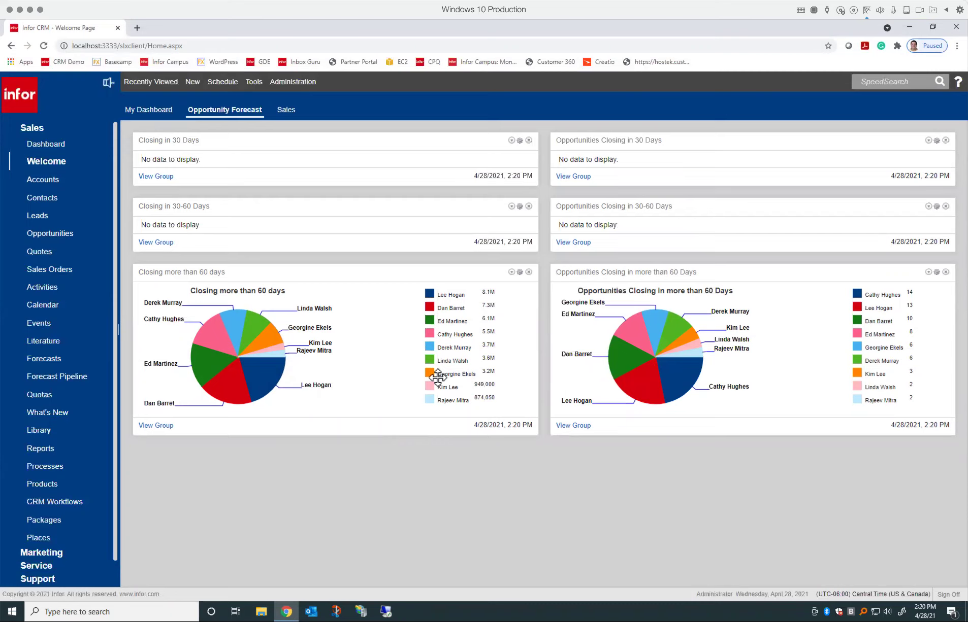
pyautogui.click(281, 111)
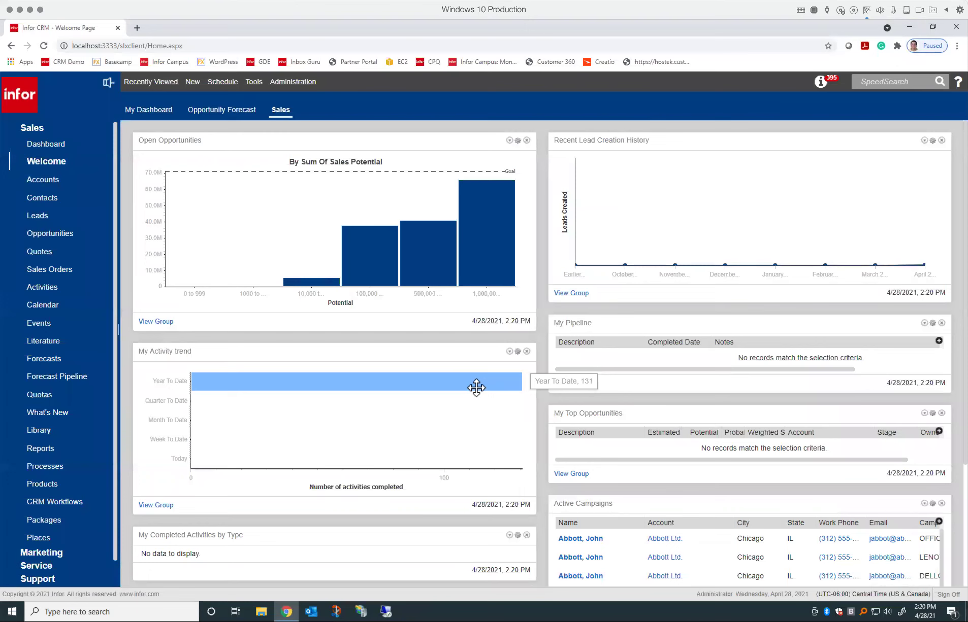
pyautogui.scroll(-1, 476, 385)
pyautogui.scroll(-3, 473, 381)
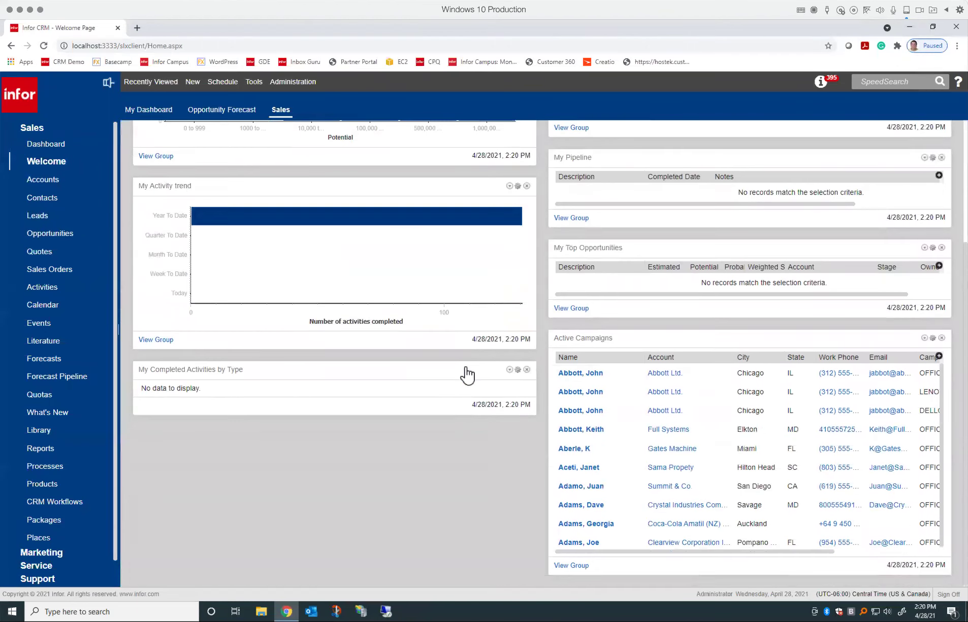
pyautogui.scroll(4, 467, 375)
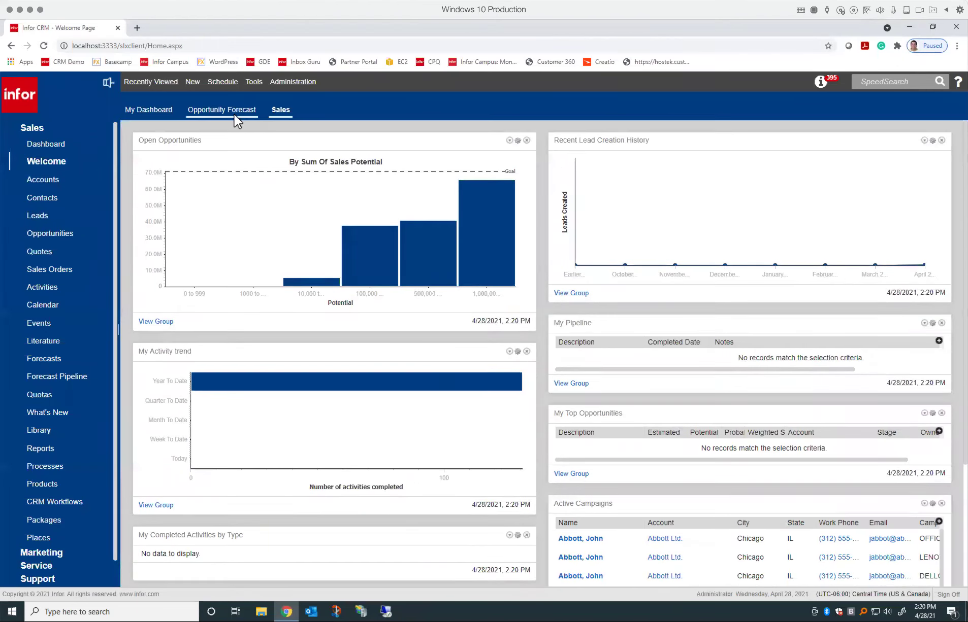
pyautogui.click(236, 116)
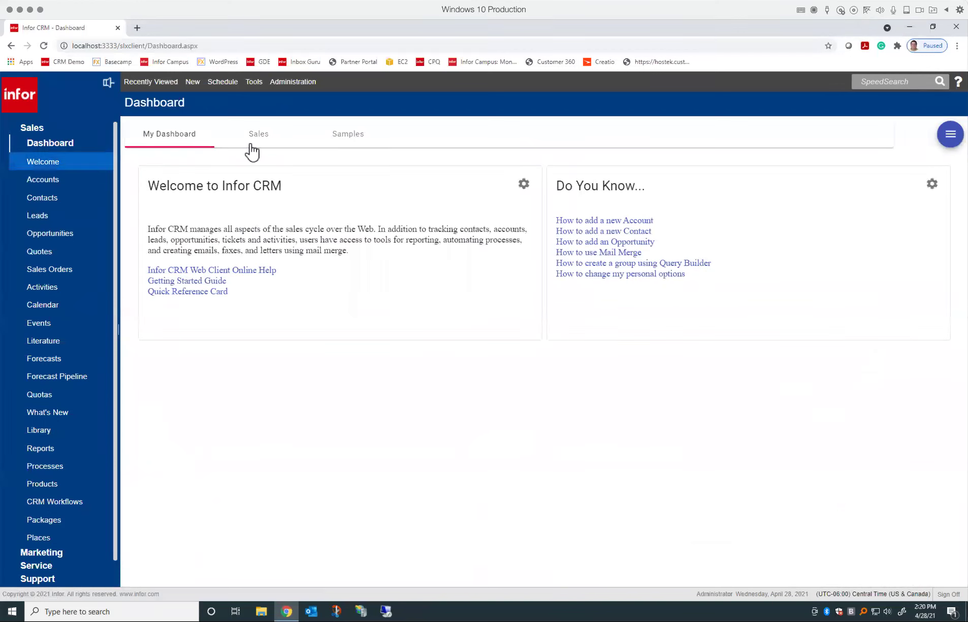
# - Switch from the Sales to the Samples dashboard tab and open its options list
pyautogui.click(256, 146)
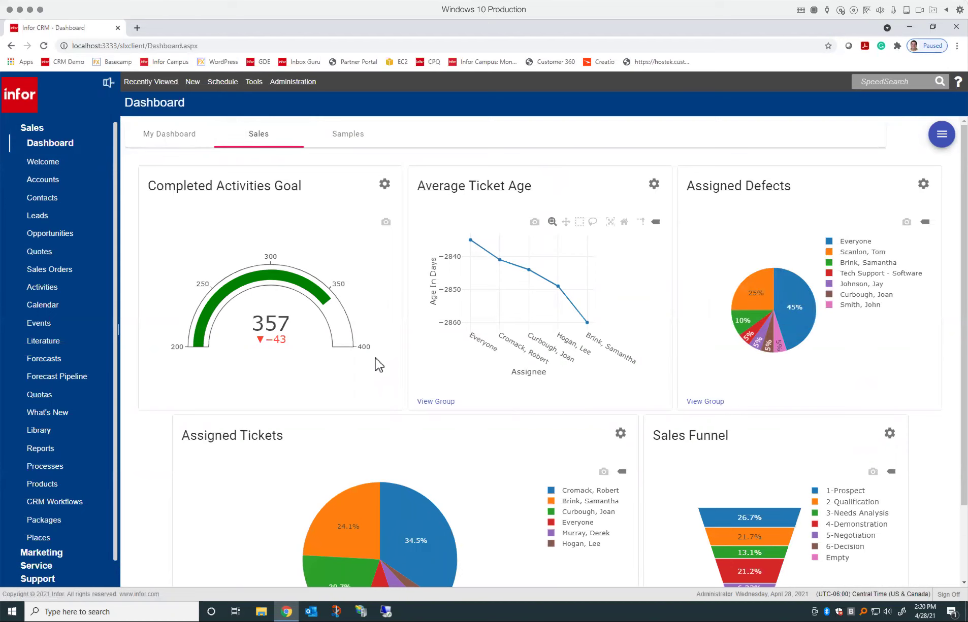
pyautogui.click(354, 137)
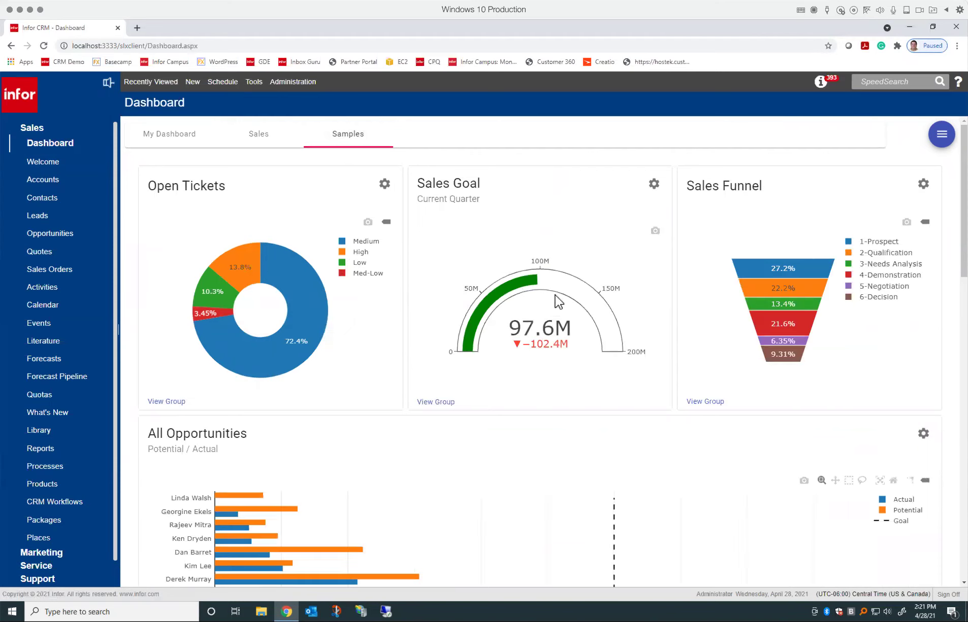
pyautogui.click(941, 137)
pyautogui.click(914, 167)
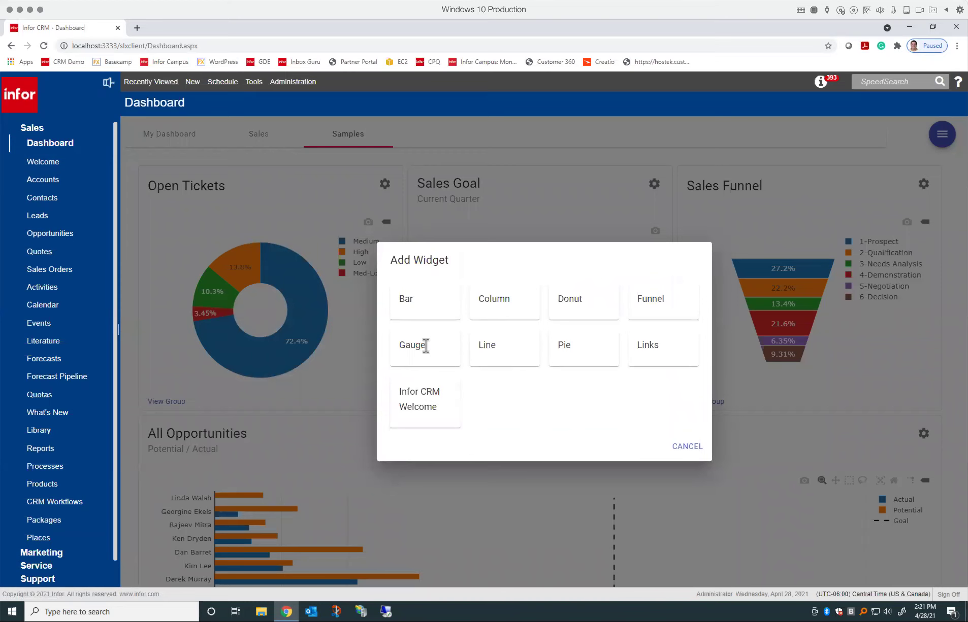
pyautogui.click(691, 449)
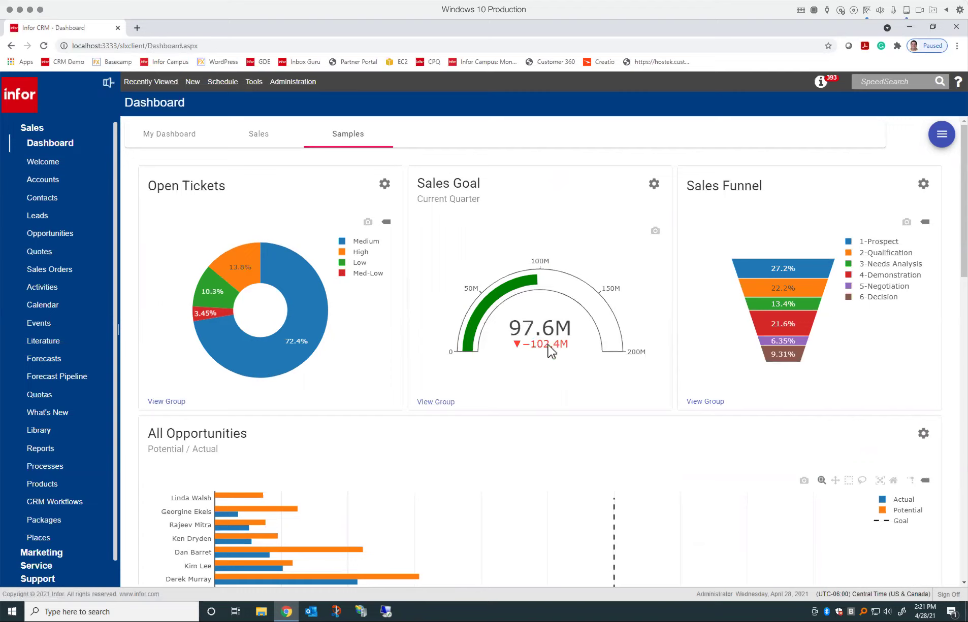
pyautogui.click(654, 184)
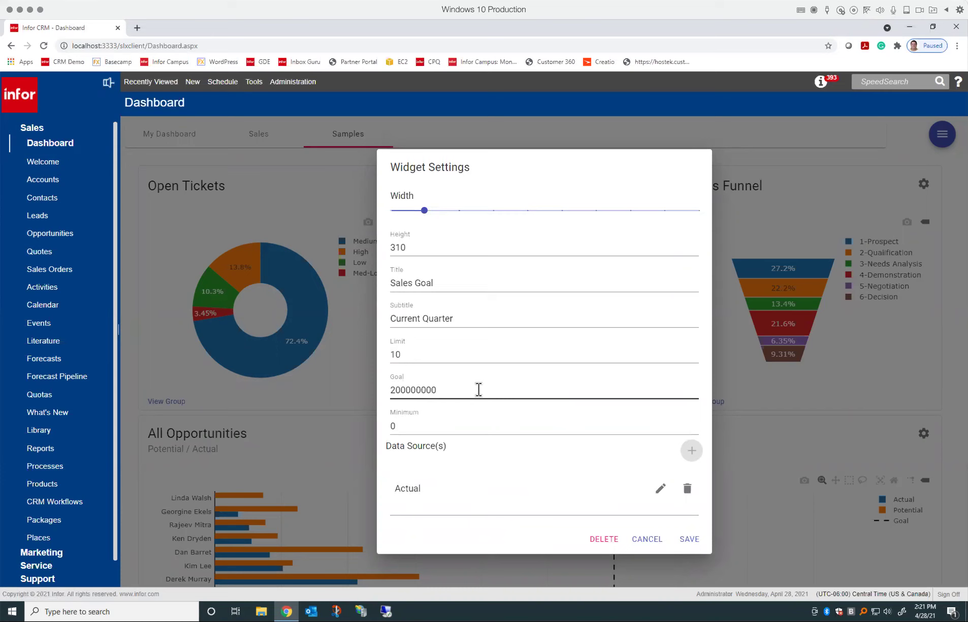
pyautogui.click(652, 541)
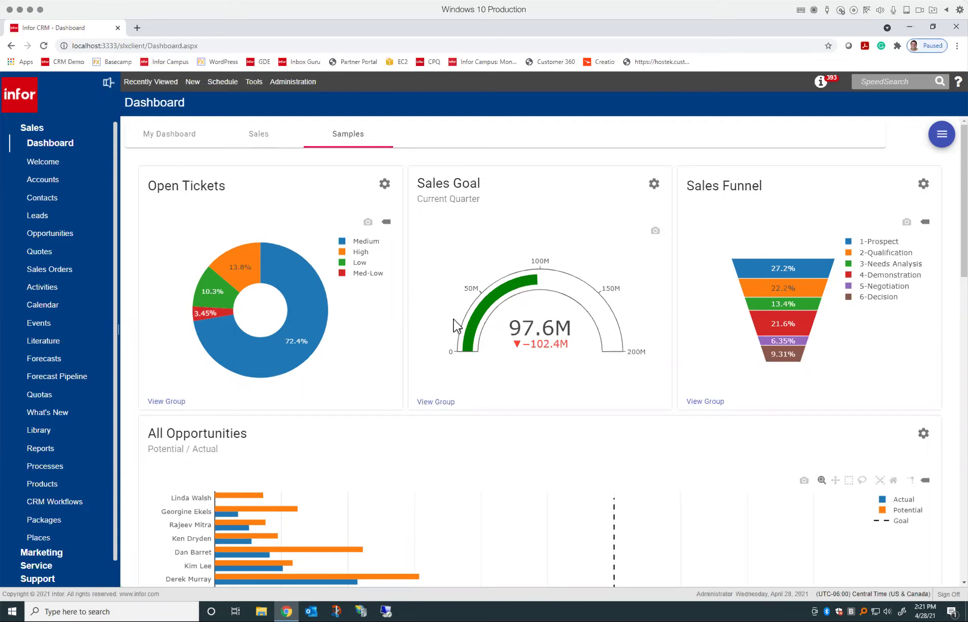
pyautogui.moveTo(298, 299)
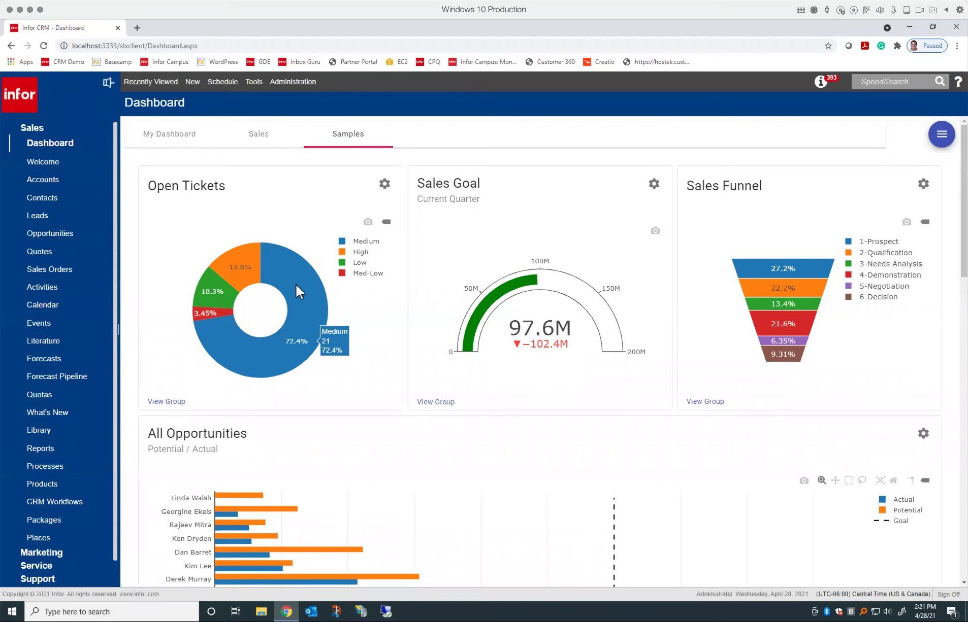
pyautogui.scroll(-3, 401, 381)
pyautogui.scroll(-5, 402, 379)
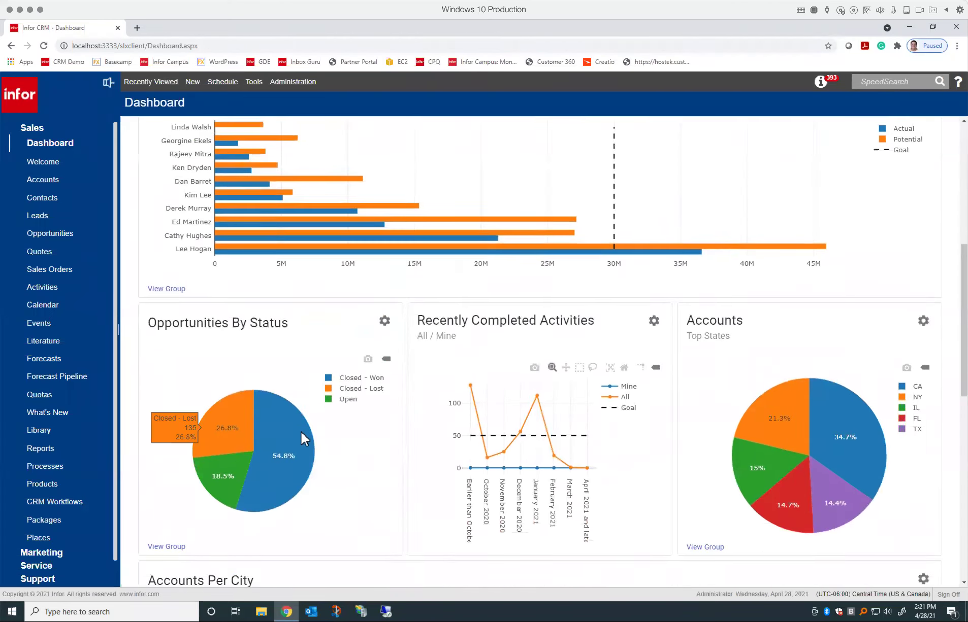
pyautogui.scroll(1, 426, 376)
pyautogui.scroll(6, 426, 376)
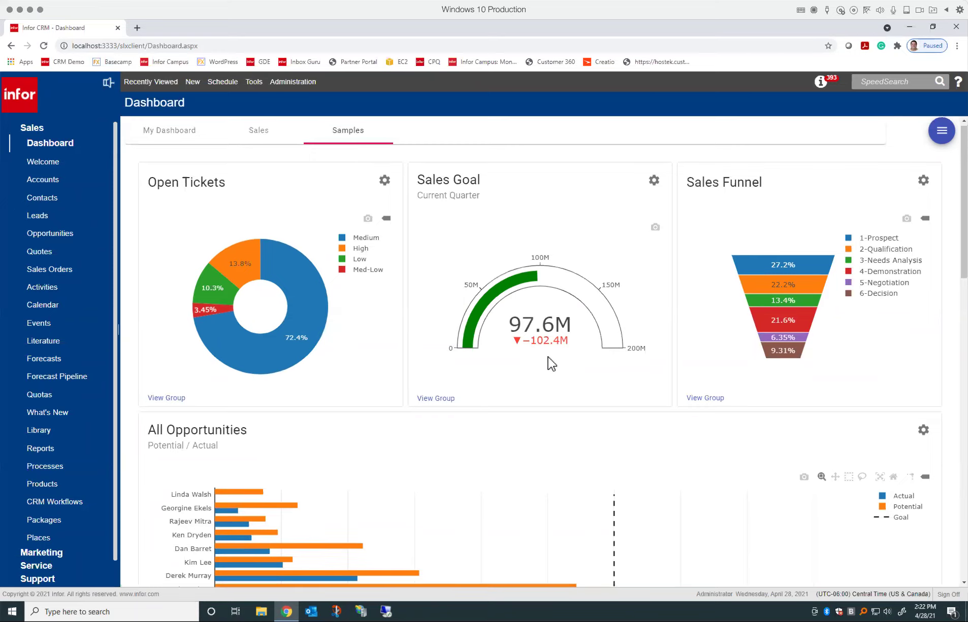
pyautogui.scroll(-1, 551, 364)
pyautogui.scroll(-2, 551, 364)
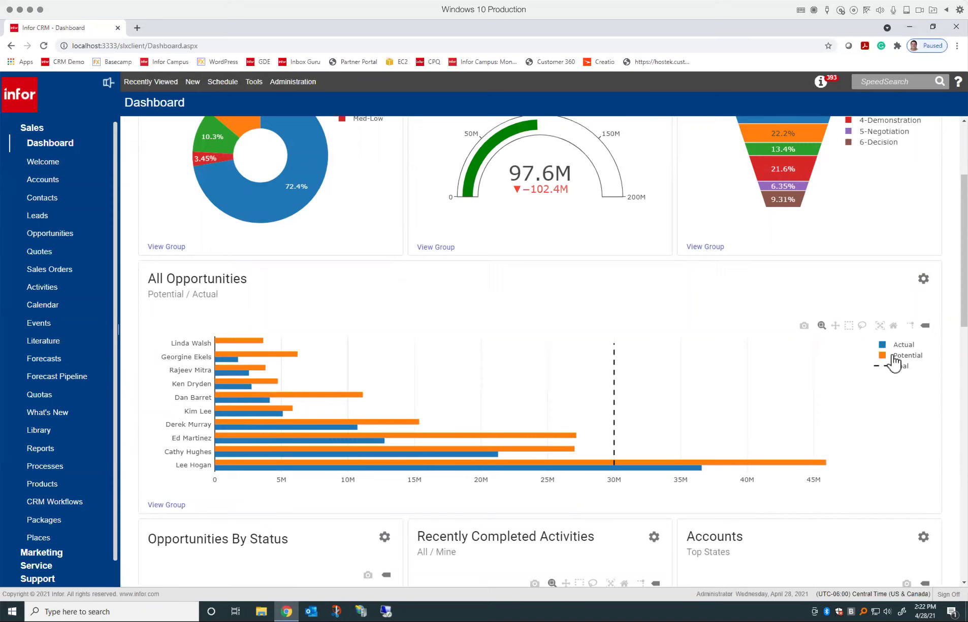
pyautogui.moveTo(339, 469)
pyautogui.moveTo(607, 340)
pyautogui.click(923, 279)
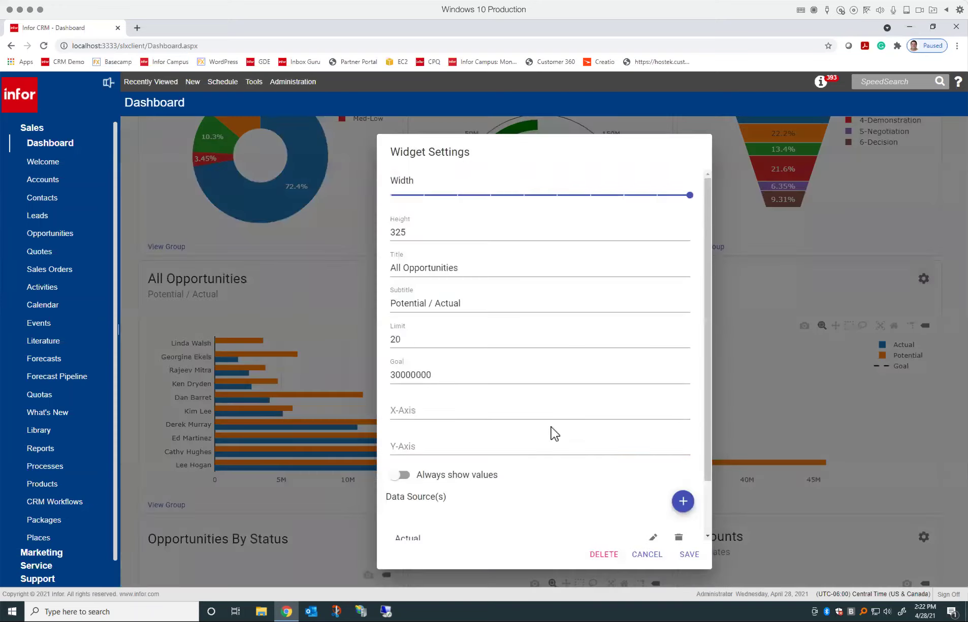
pyautogui.scroll(-2, 522, 470)
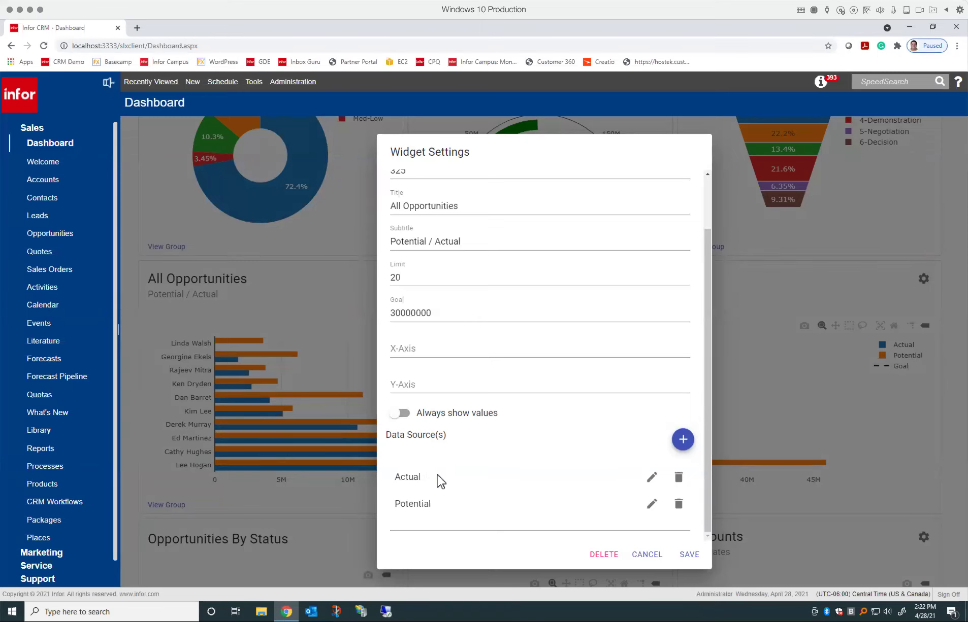
pyautogui.click(647, 555)
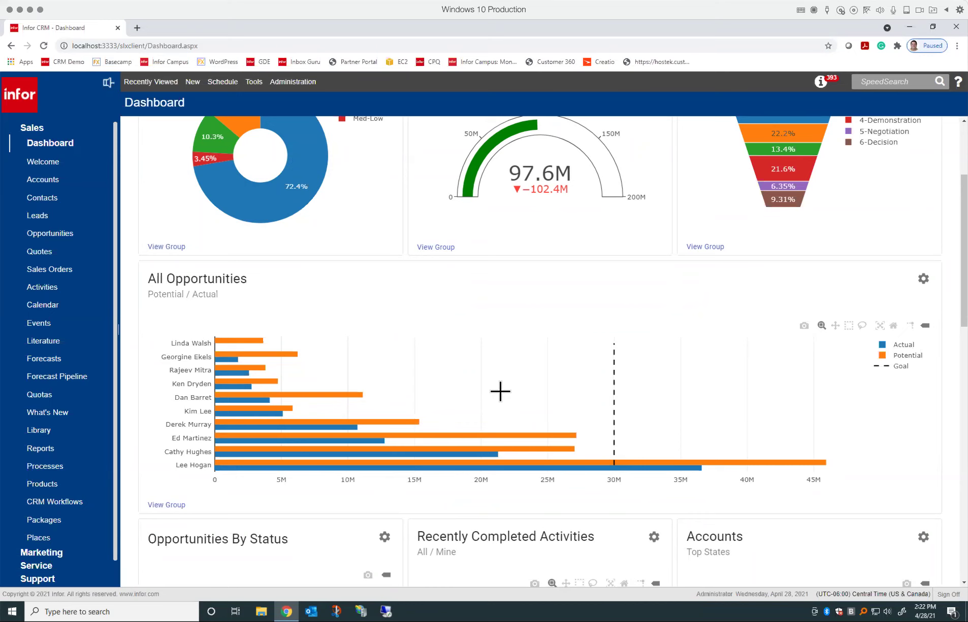
pyautogui.scroll(-3, 501, 392)
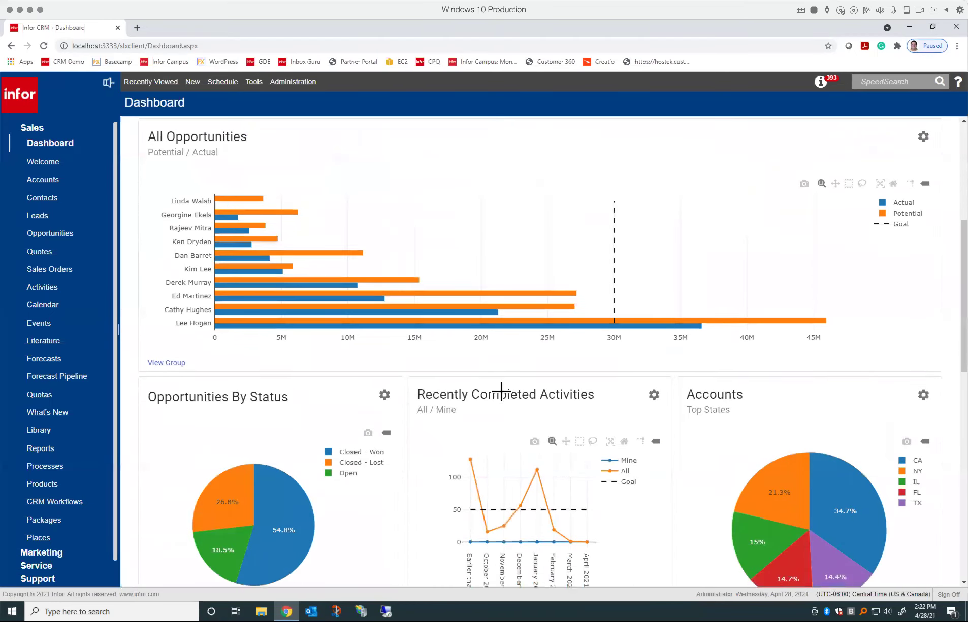
pyautogui.scroll(-3, 501, 391)
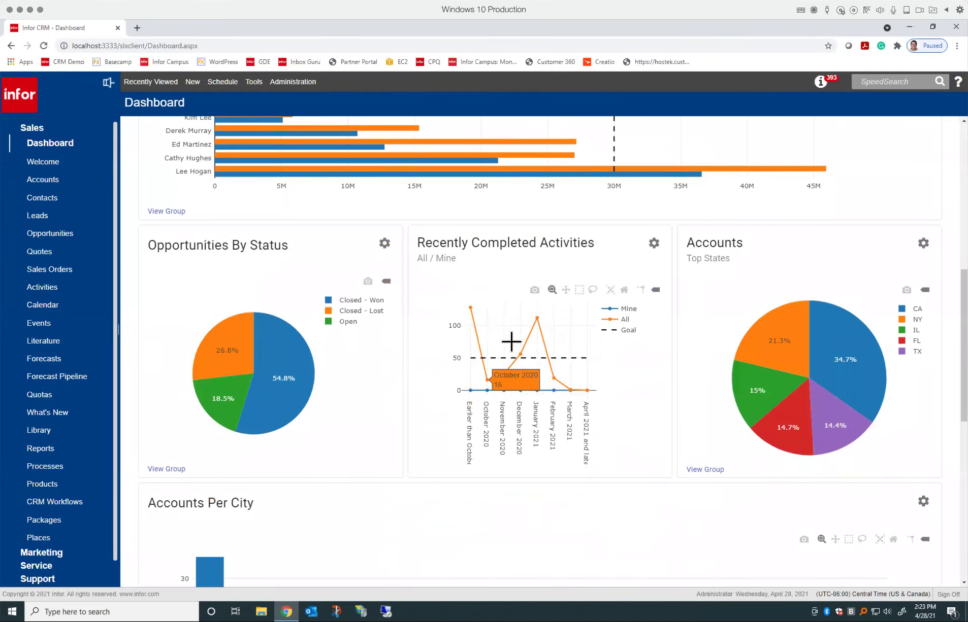
pyautogui.moveTo(561, 379)
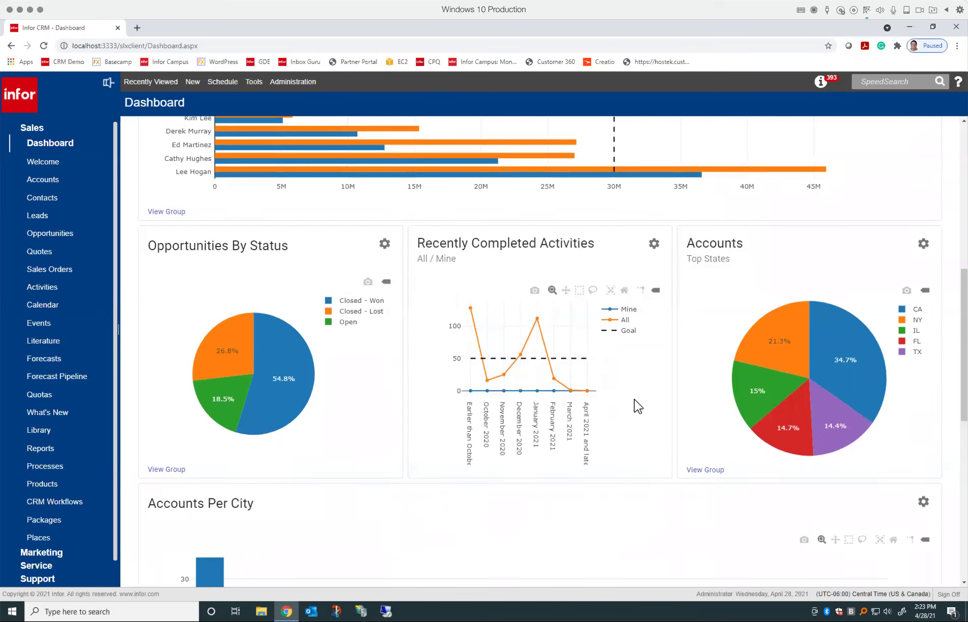
pyautogui.scroll(5, 638, 406)
pyautogui.scroll(3, 638, 406)
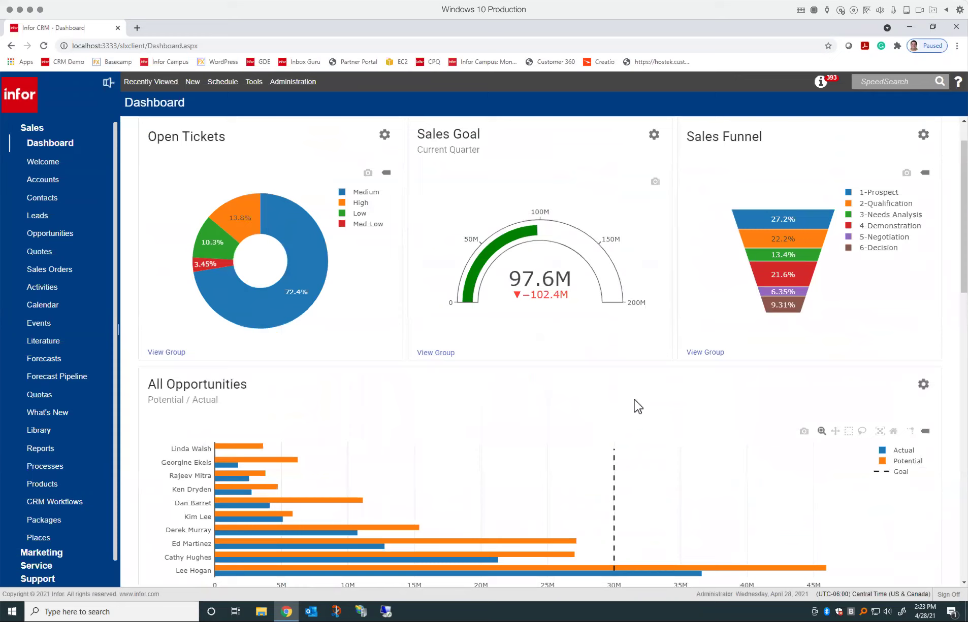
pyautogui.scroll(-1, 638, 407)
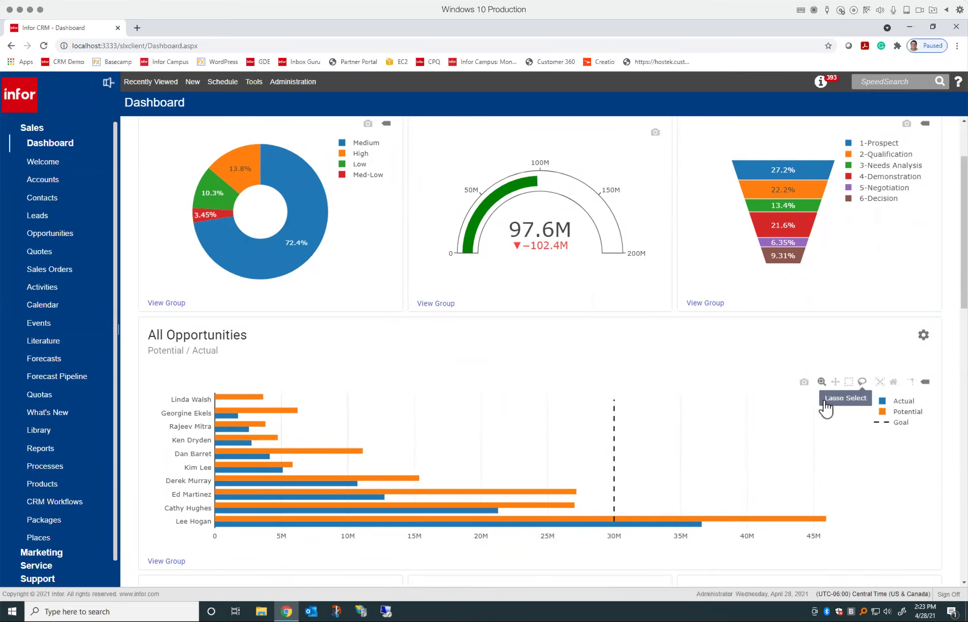
pyautogui.scroll(-1, 379, 467)
pyautogui.scroll(-1, 305, 427)
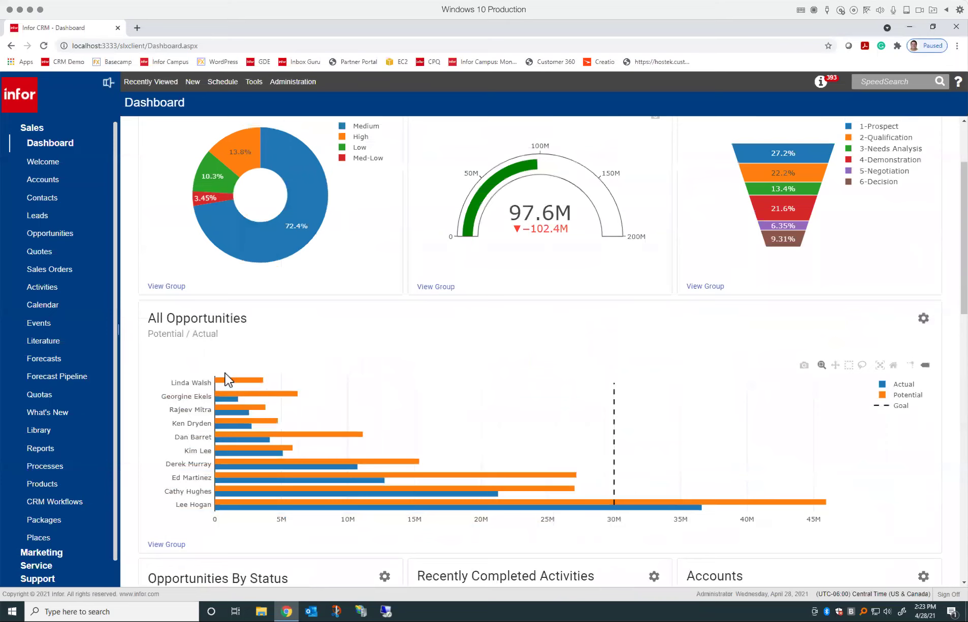
pyautogui.moveTo(242, 378); pyautogui.dragTo(358, 445)
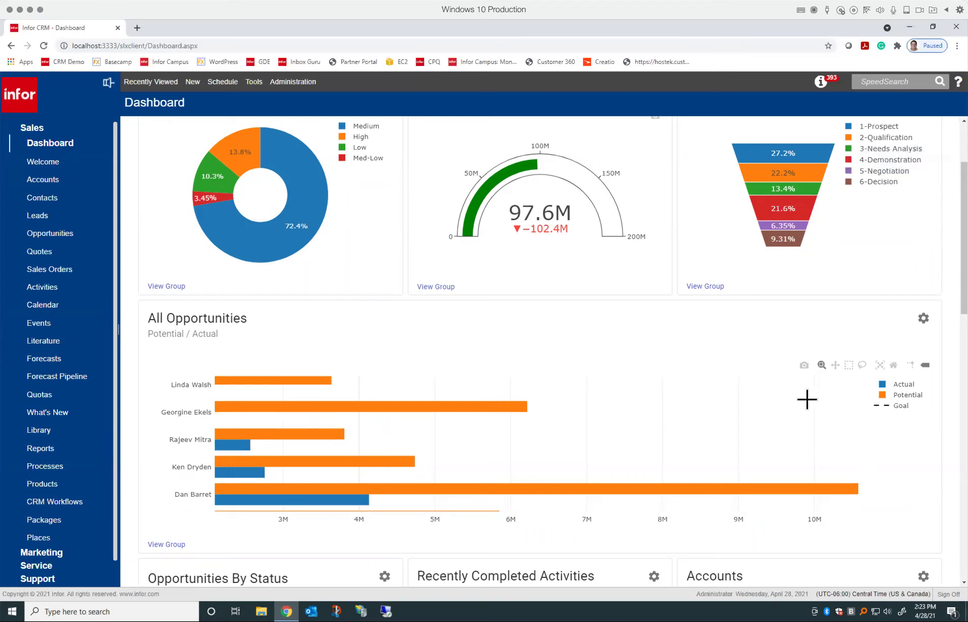
pyautogui.click(893, 367)
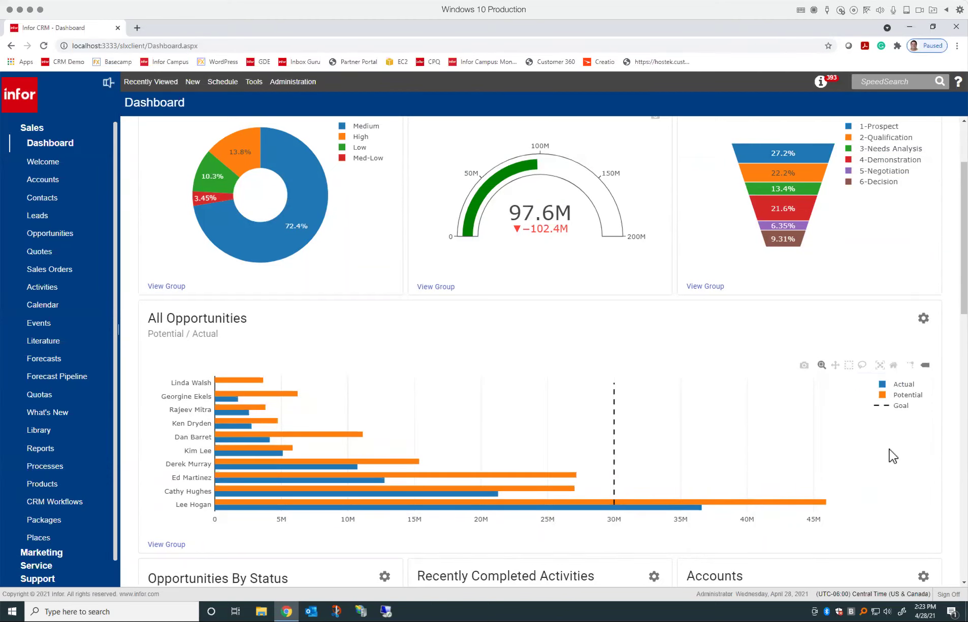
pyautogui.scroll(-7, 892, 457)
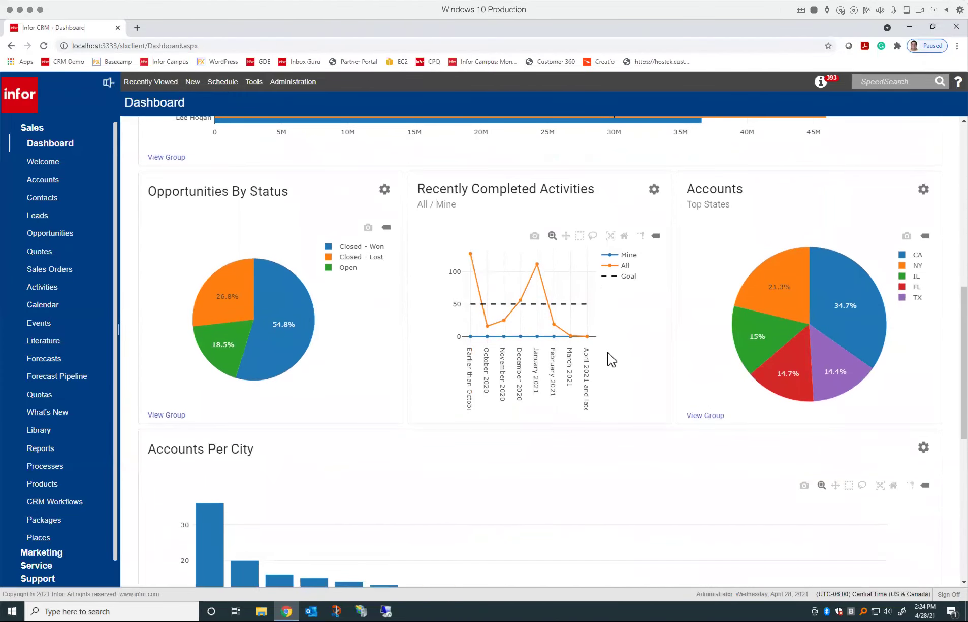
pyautogui.scroll(2, 615, 359)
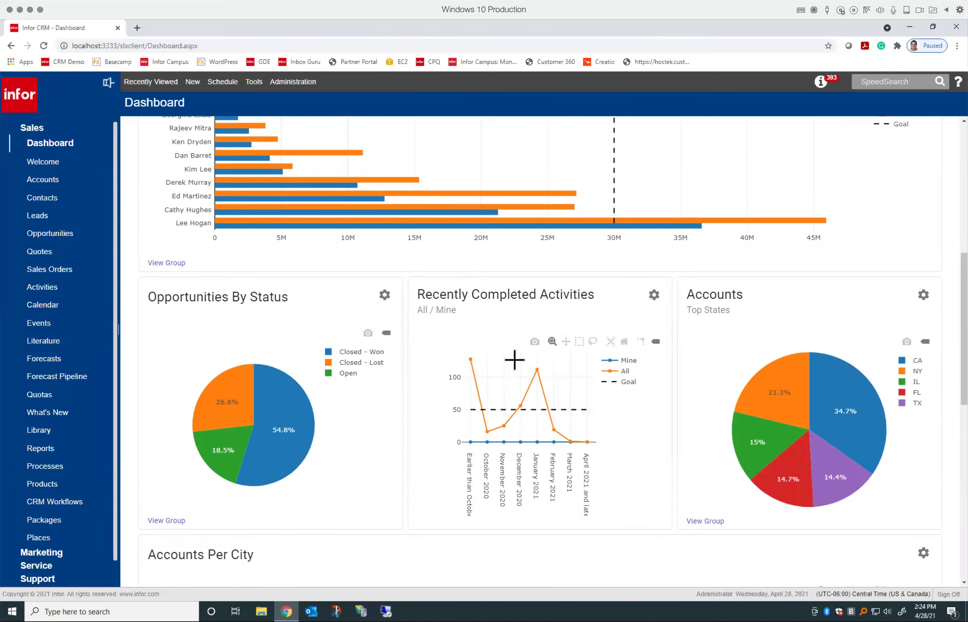
pyautogui.moveTo(525, 361); pyautogui.dragTo(568, 455)
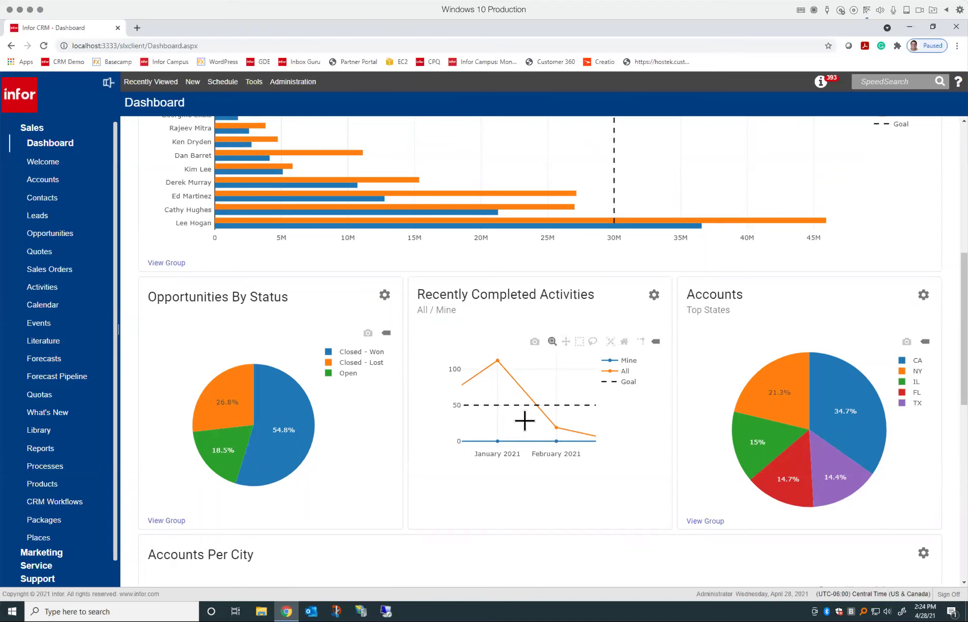
pyautogui.click(566, 341)
pyautogui.moveTo(553, 393); pyautogui.dragTo(536, 350)
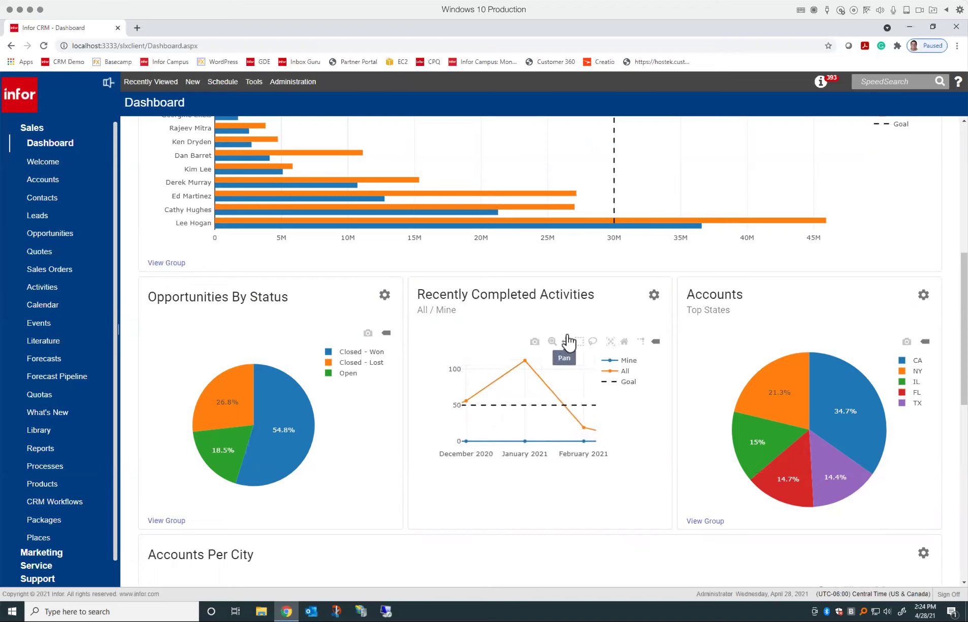
pyautogui.click(611, 347)
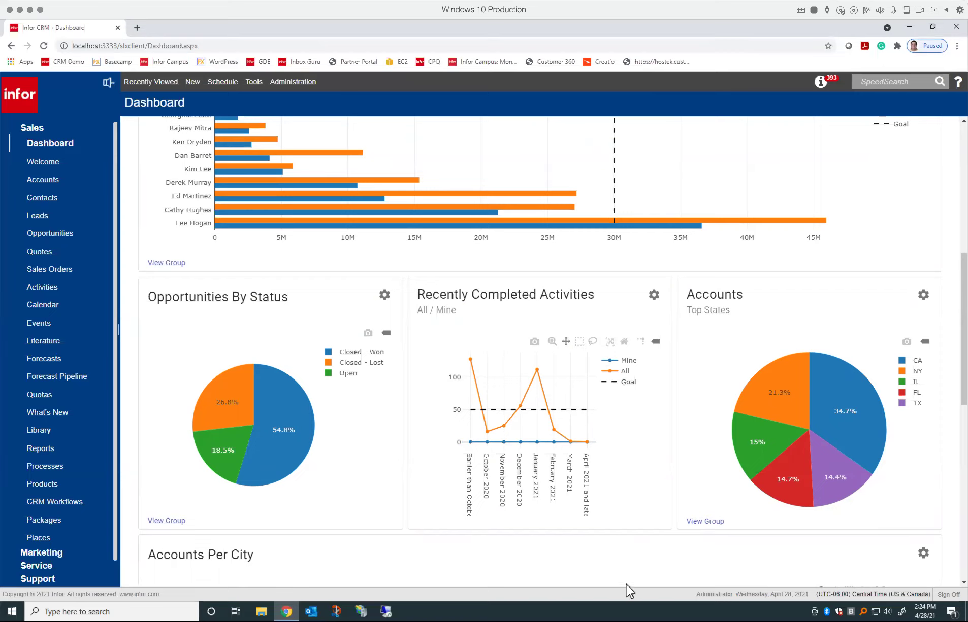
pyautogui.scroll(-1, 609, 529)
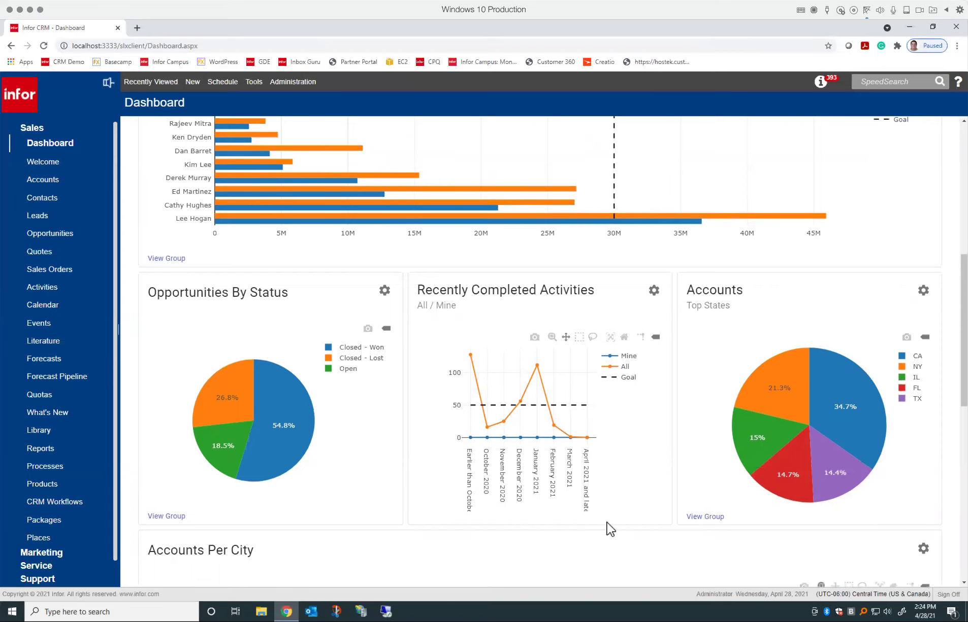
pyautogui.scroll(-5, 609, 529)
pyautogui.scroll(1, 610, 529)
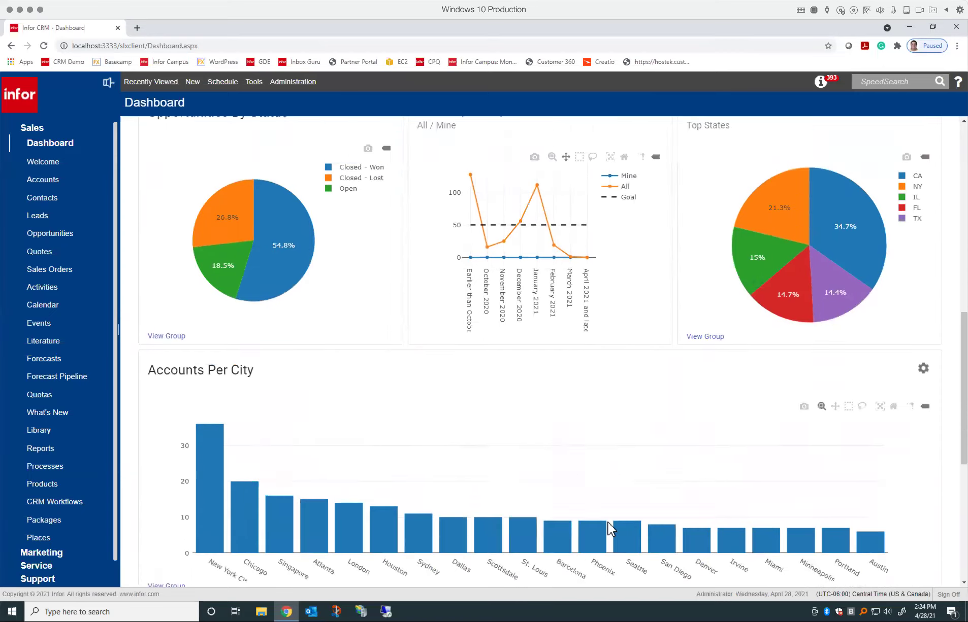
pyautogui.scroll(5, 610, 529)
pyautogui.click(348, 133)
pyautogui.click(941, 128)
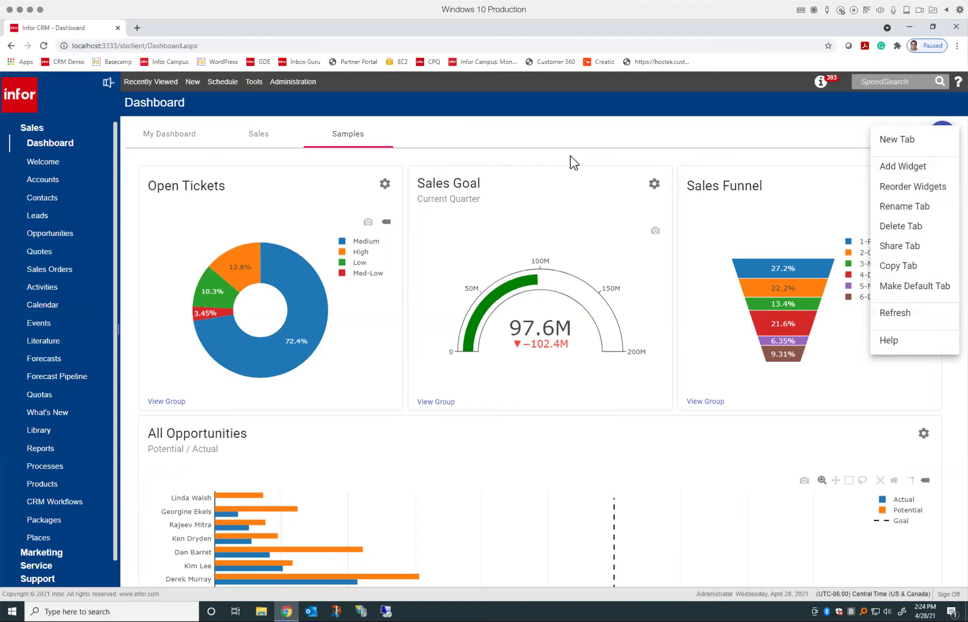
# - Dismiss the tab options and cancel the Open Tickets widget settings without changes
pyautogui.click(358, 264)
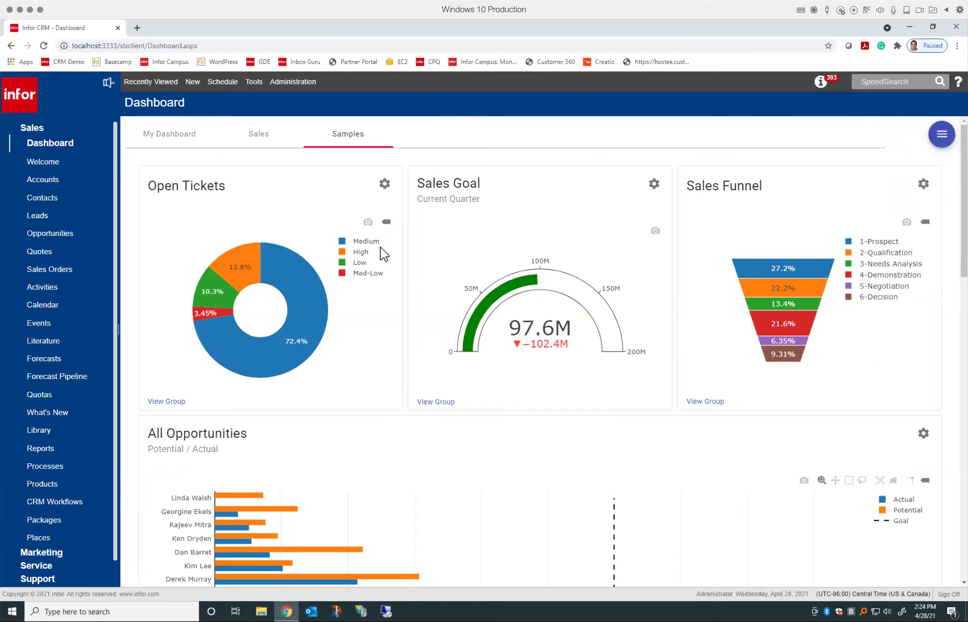
pyautogui.click(384, 184)
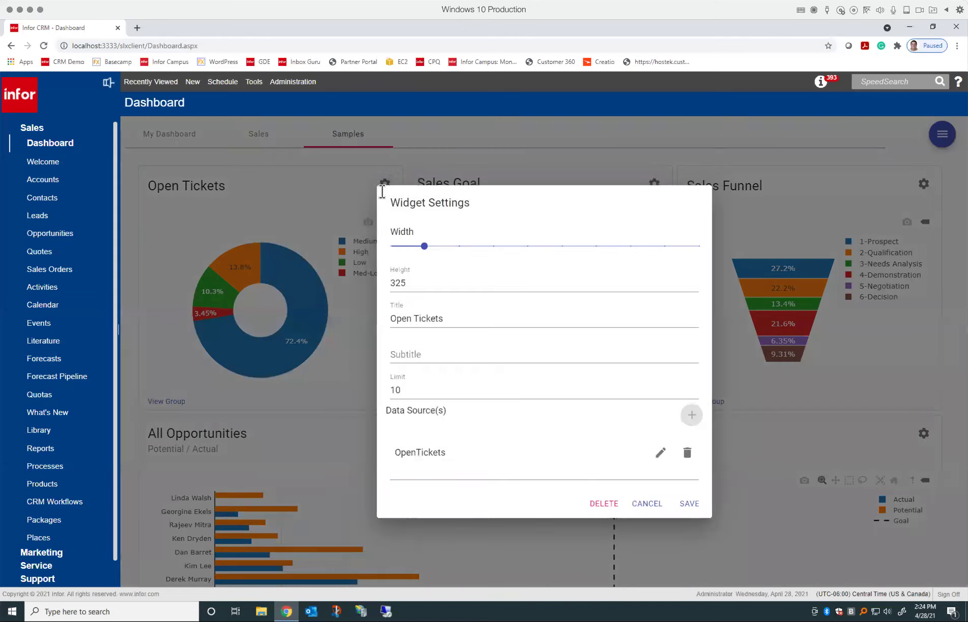
pyautogui.click(653, 504)
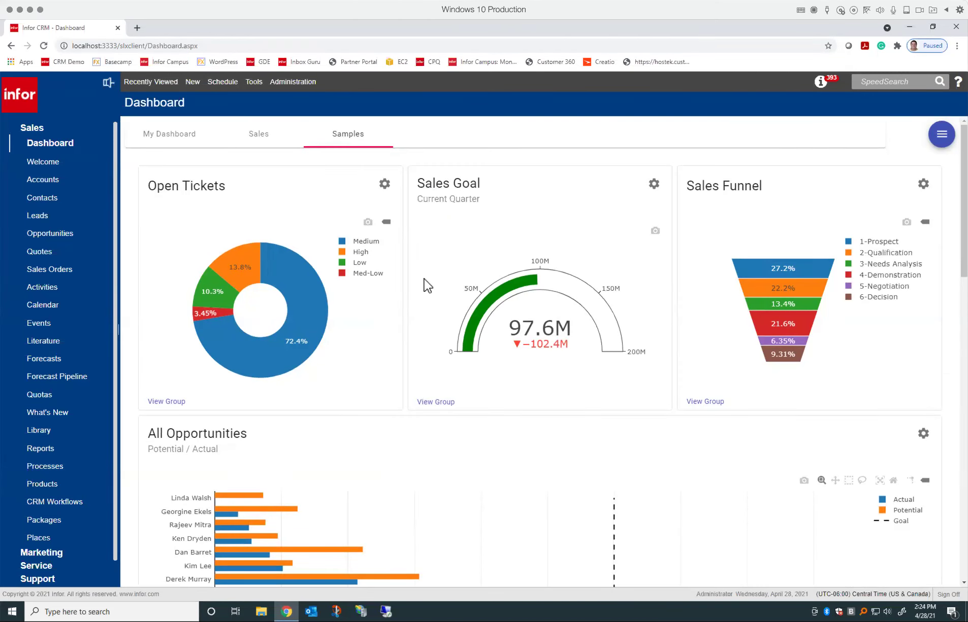
pyautogui.click(43, 180)
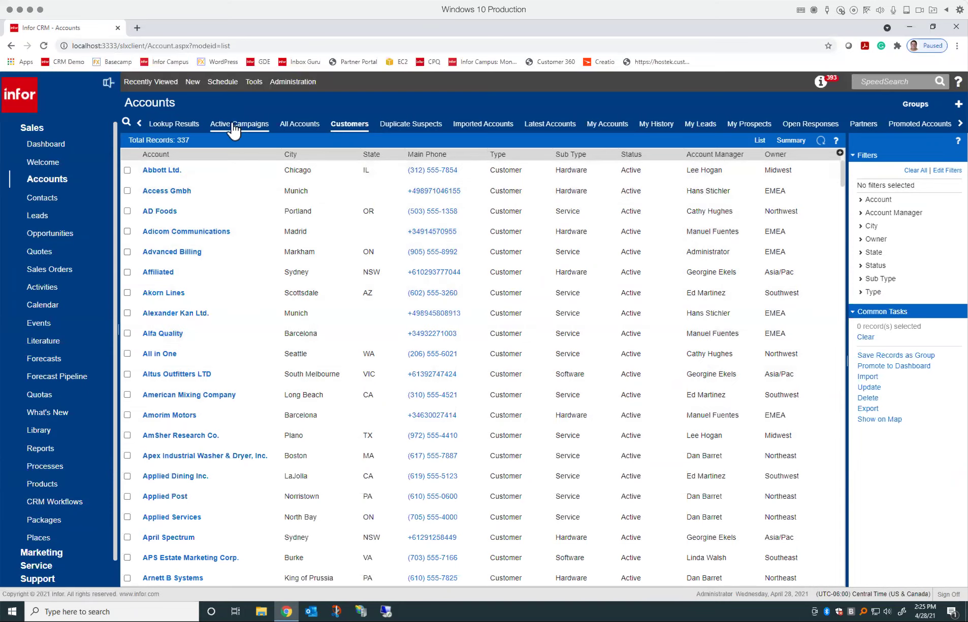
# - Go to Contacts, showing an Abbott Ltd. contact record with 2 tickets
pyautogui.click(53, 202)
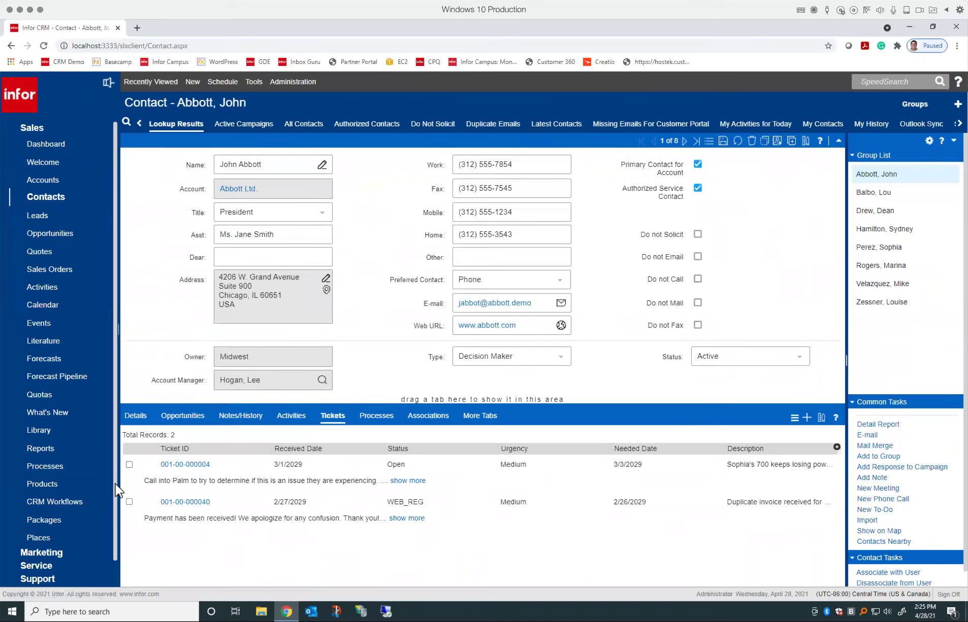
# - List CRM Workflows, review all 1341 instances, then return to the single Coca-Cola lookup result
pyautogui.click(61, 502)
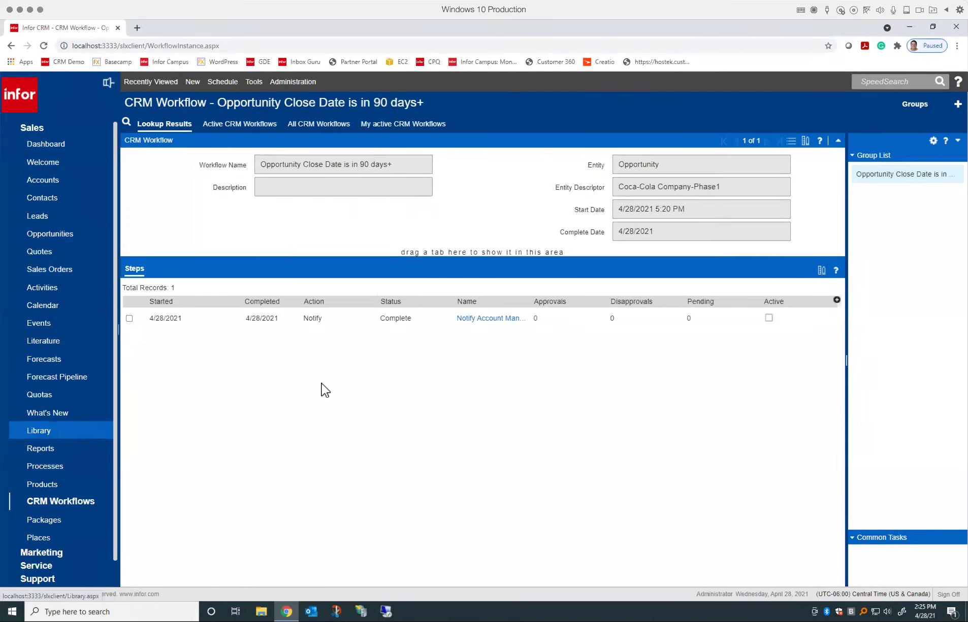
pyautogui.click(792, 143)
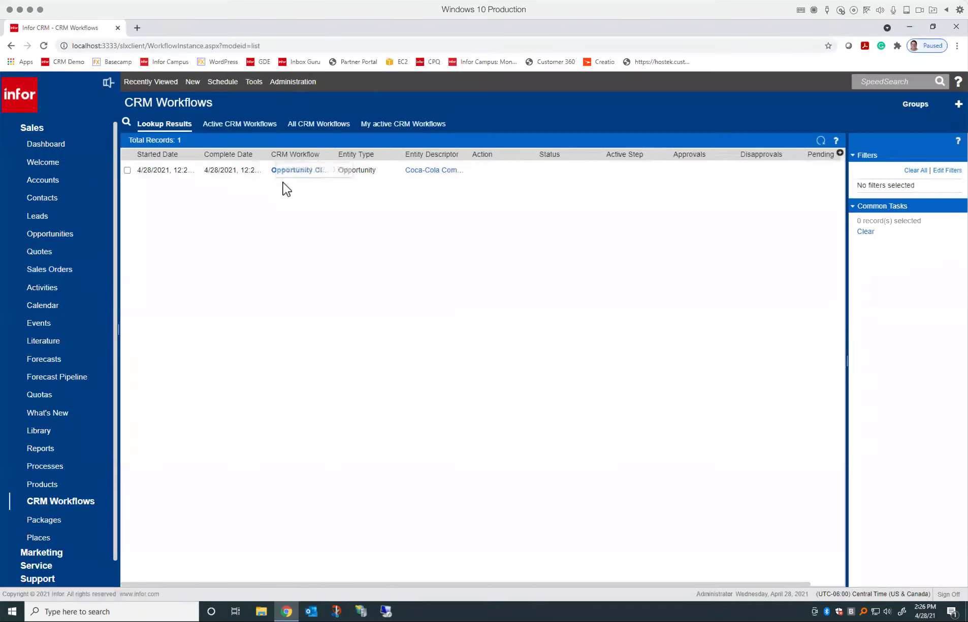
pyautogui.click(321, 124)
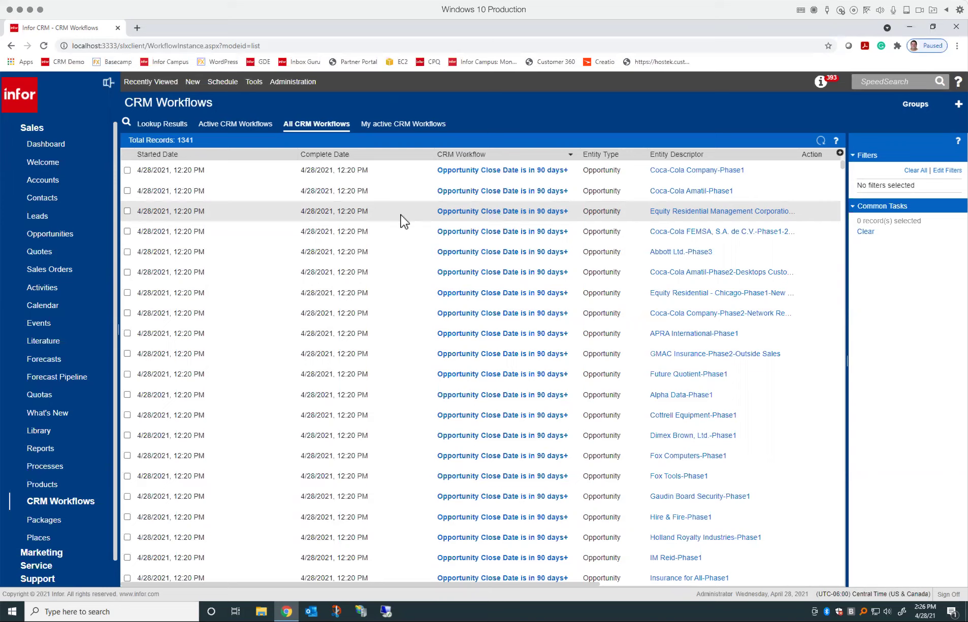
pyautogui.click(166, 126)
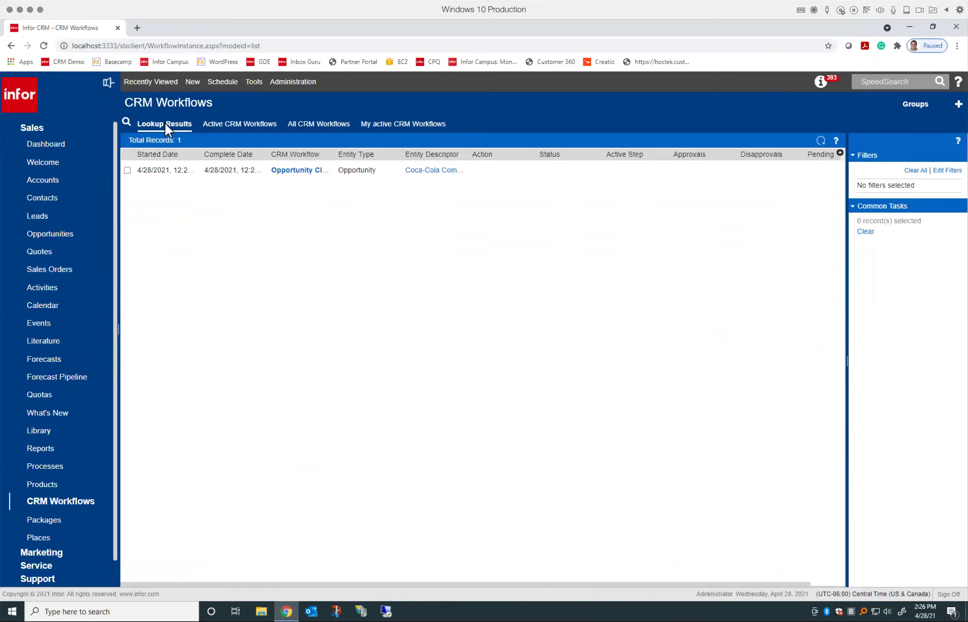
# - Open Coca-Cola Company-Phase1 and view its 'Opportunity Close Date is in 90 days+' workflow
pyautogui.click(439, 172)
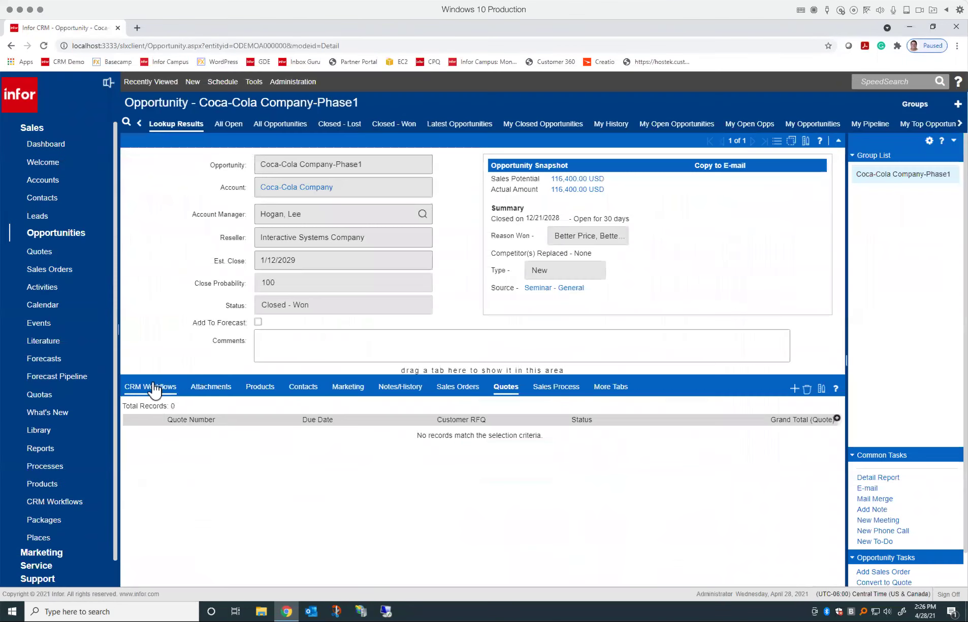
pyautogui.click(133, 389)
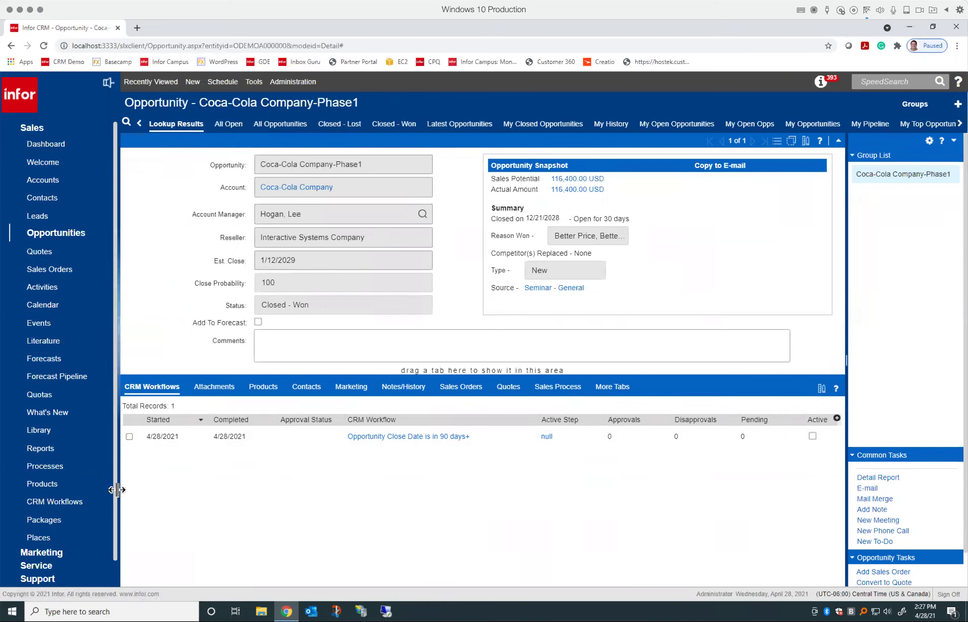
pyautogui.scroll(-1, 116, 501)
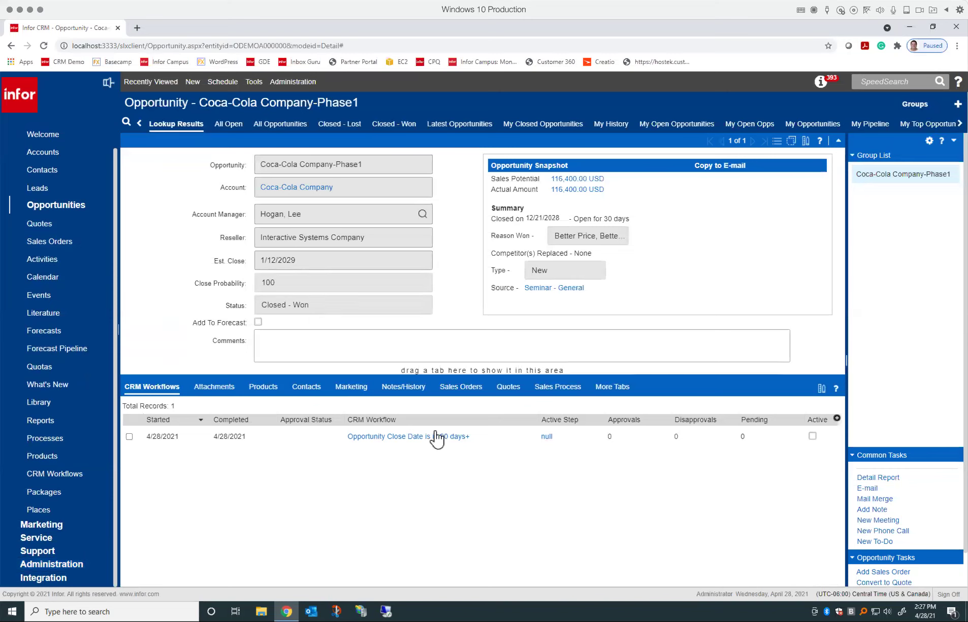
# - Find CRM Workflow in the Integrations list view and open its integration record
pyautogui.click(56, 579)
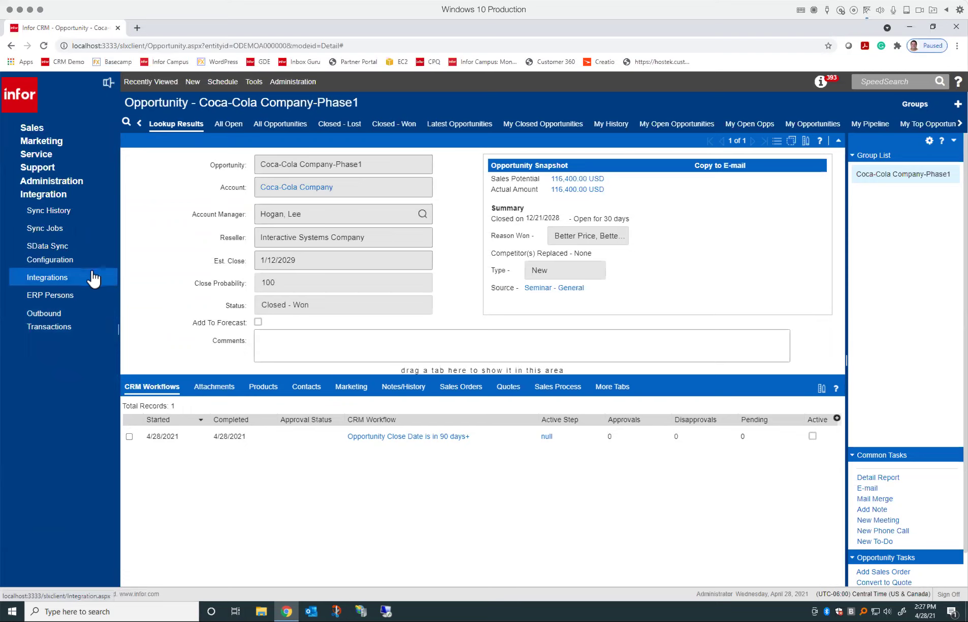
pyautogui.click(48, 280)
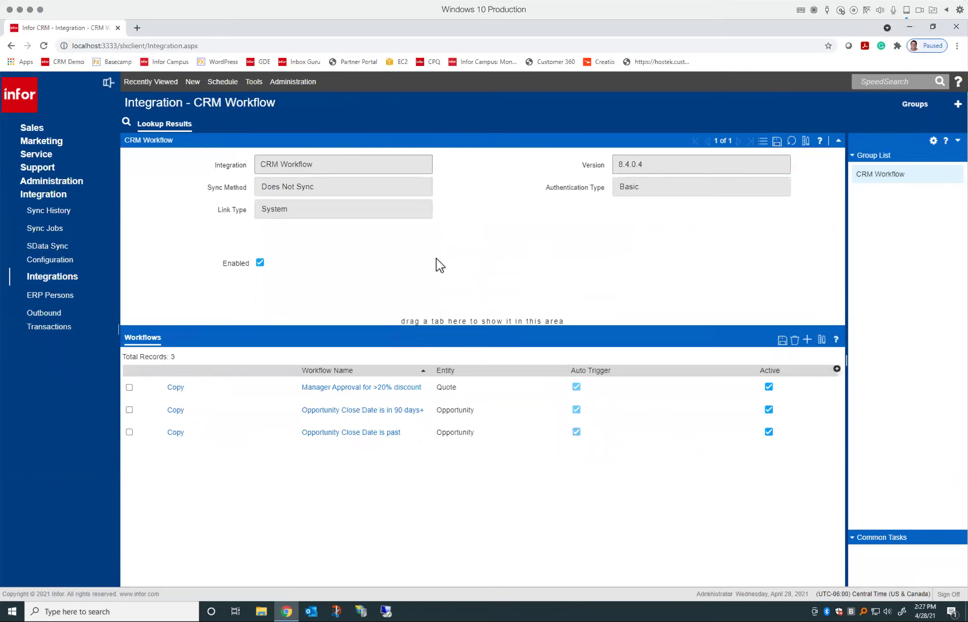
pyautogui.click(762, 144)
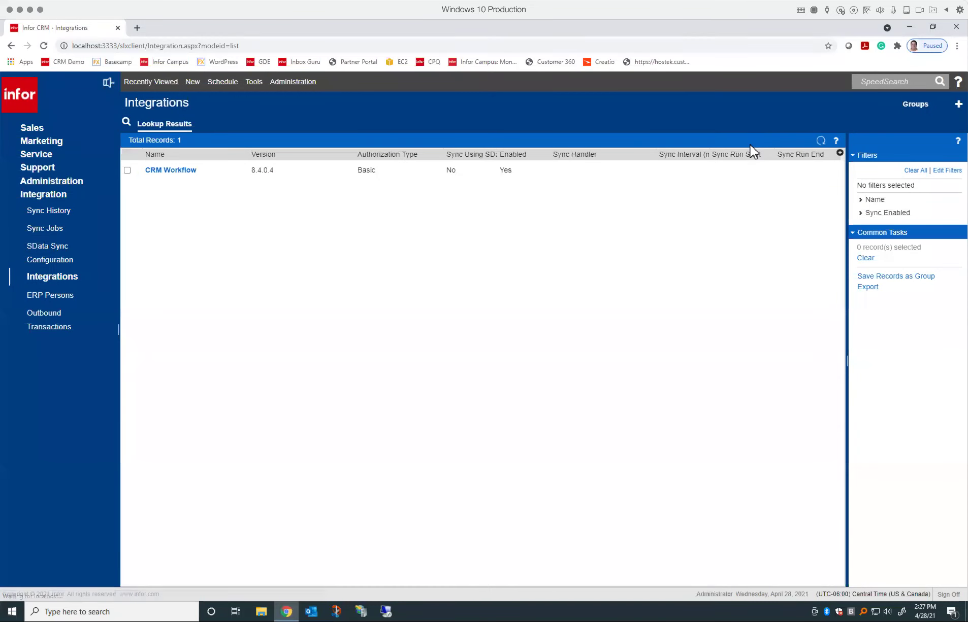
pyautogui.click(126, 123)
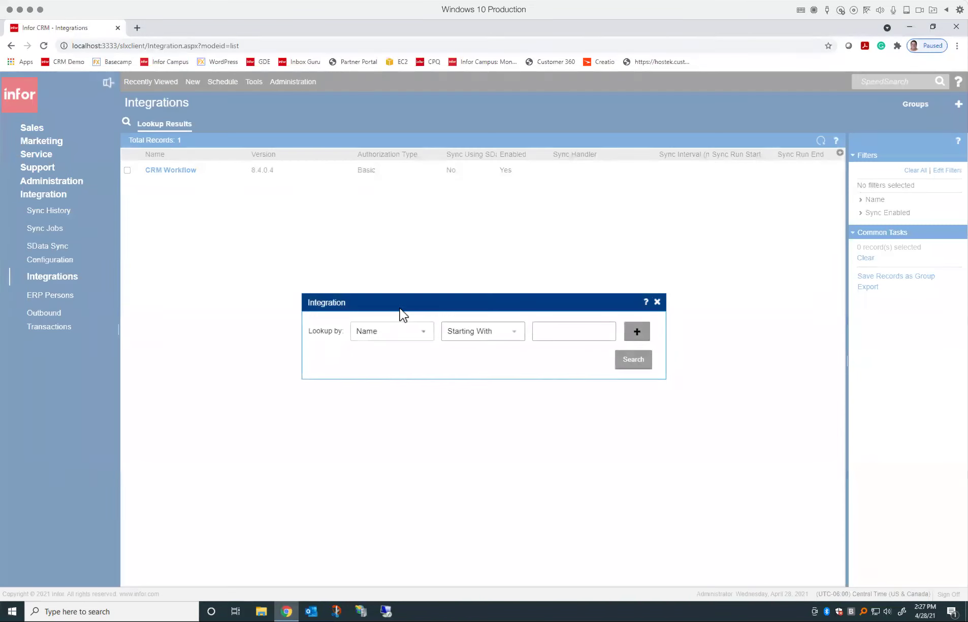
pyautogui.click(624, 362)
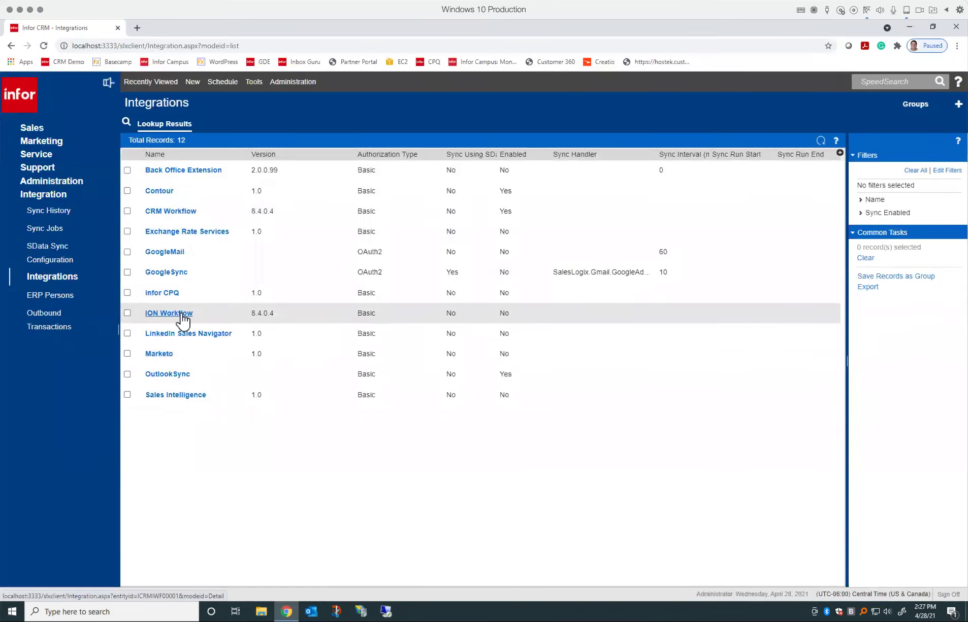
pyautogui.click(178, 212)
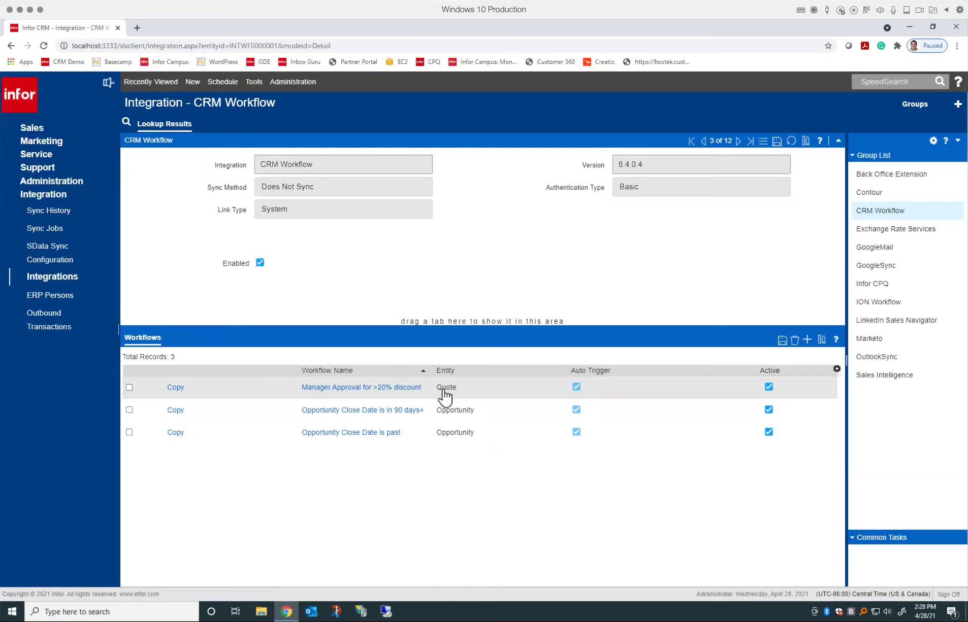
# - Open the 'Manager Approval for >20% discount' Quote workflow and show its single Approval step
pyautogui.click(378, 388)
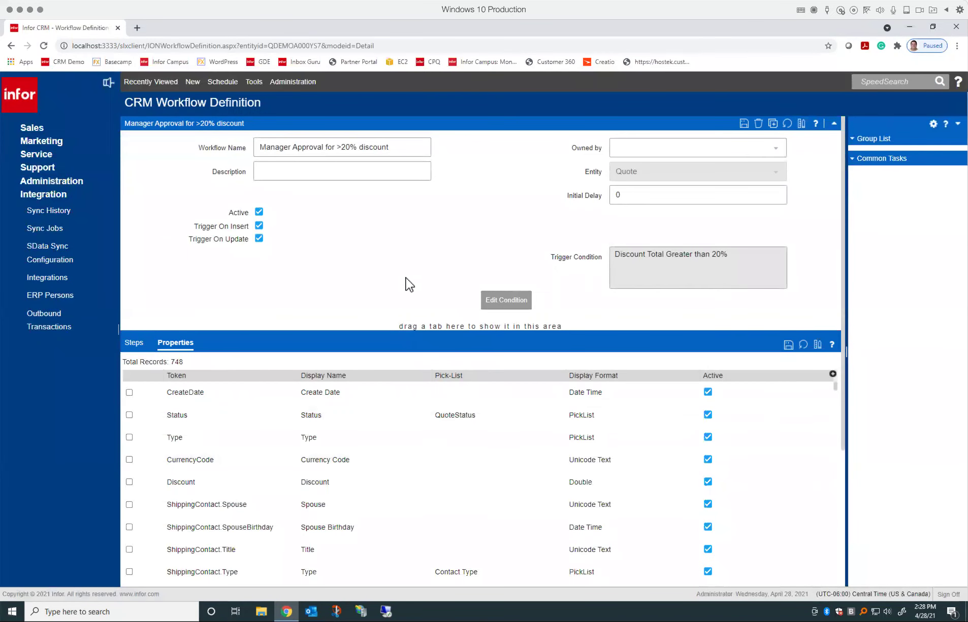
pyautogui.click(135, 343)
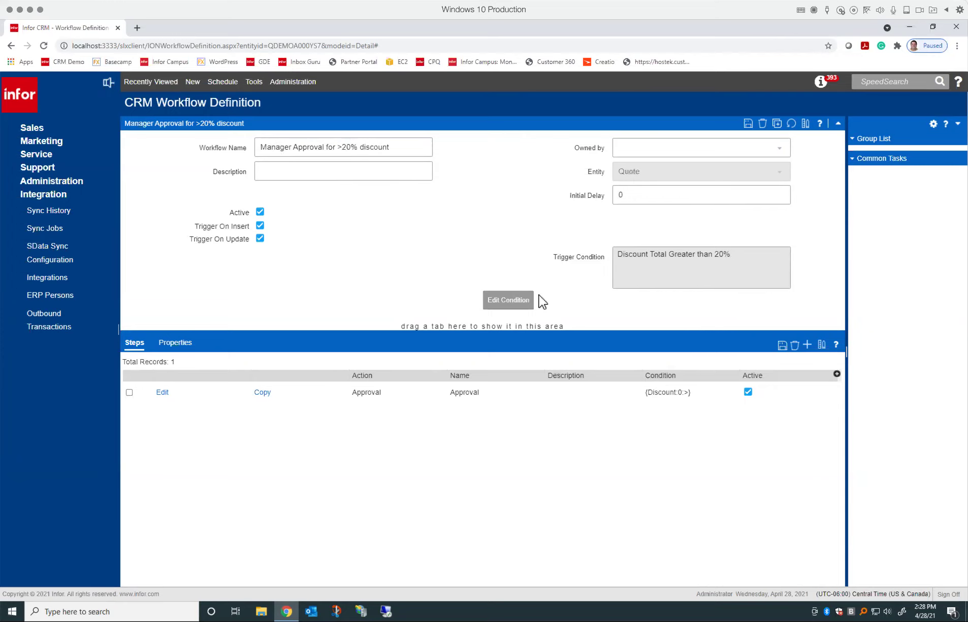
# - Review the Discount Total Greater than 20% trigger condition and cancel it unchanged
pyautogui.click(519, 301)
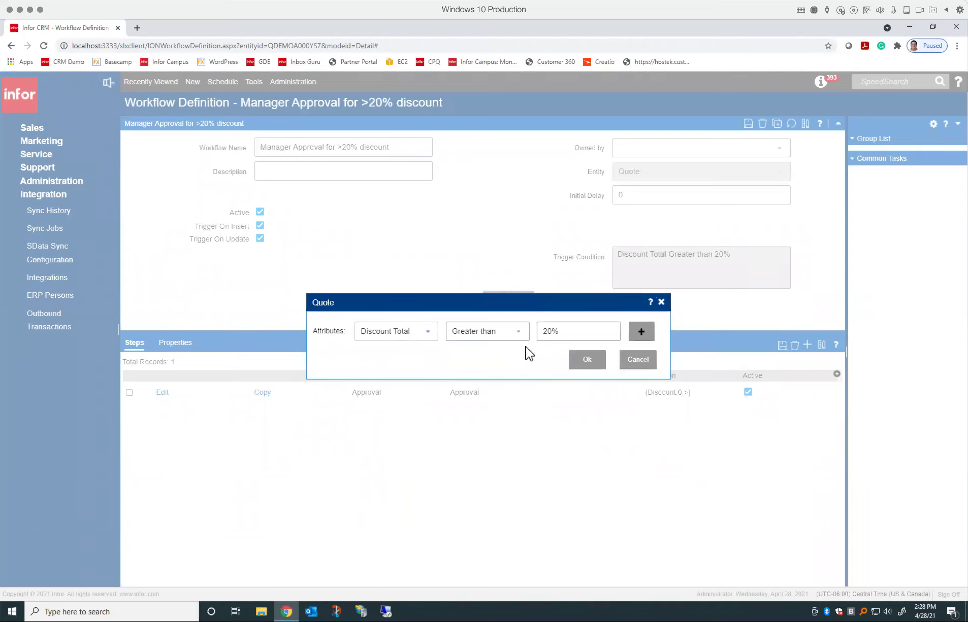
pyautogui.click(515, 334)
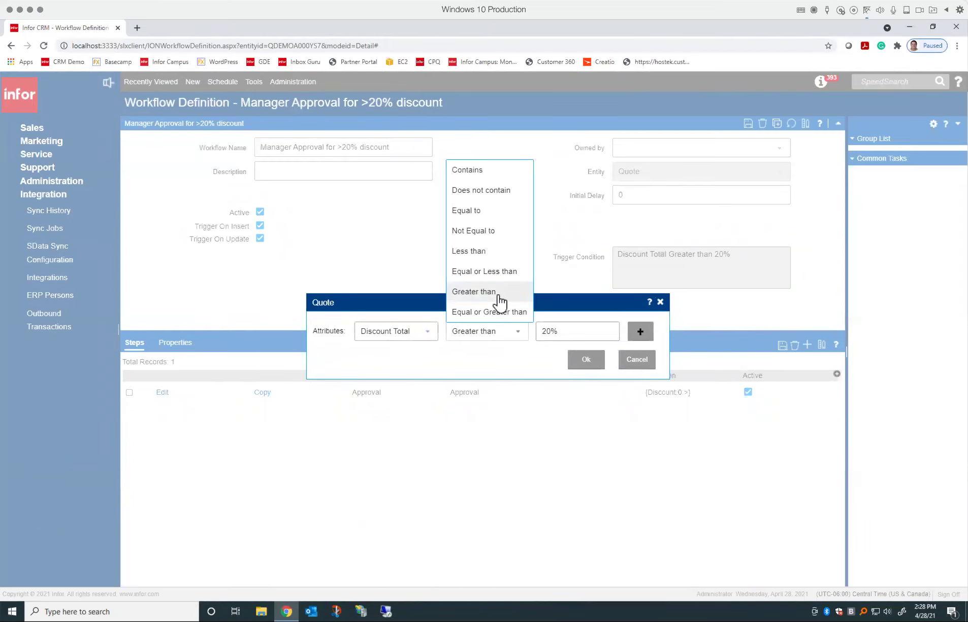
pyautogui.click(505, 370)
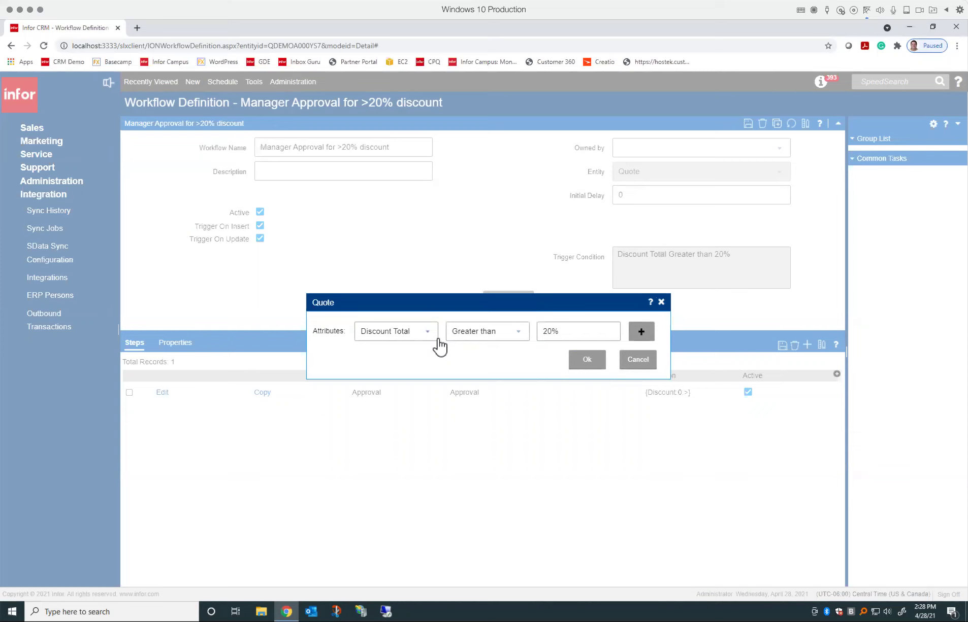
pyautogui.click(429, 333)
pyautogui.scroll(-10, 411, 505)
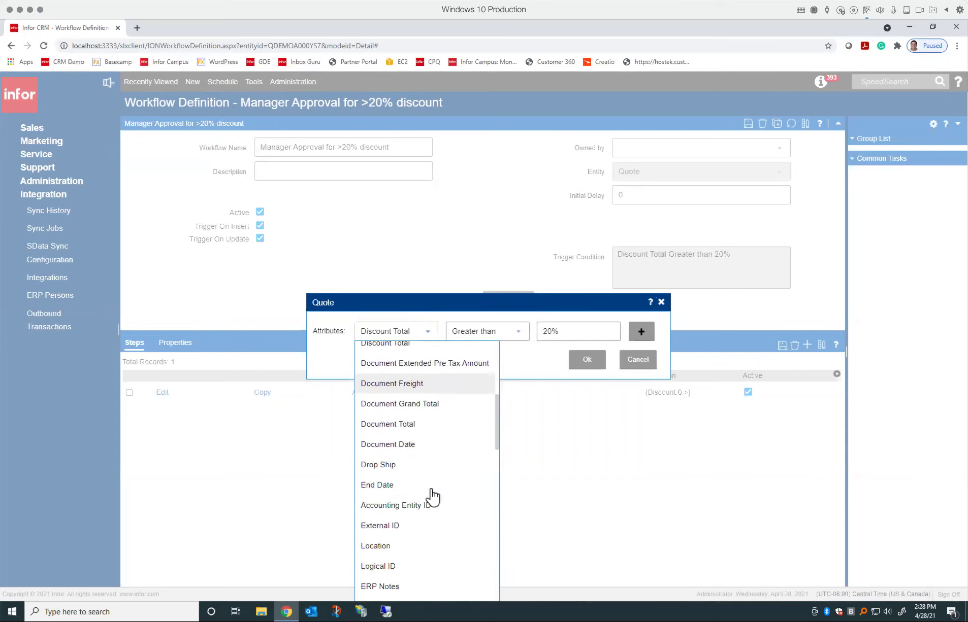
pyautogui.scroll(-2, 416, 505)
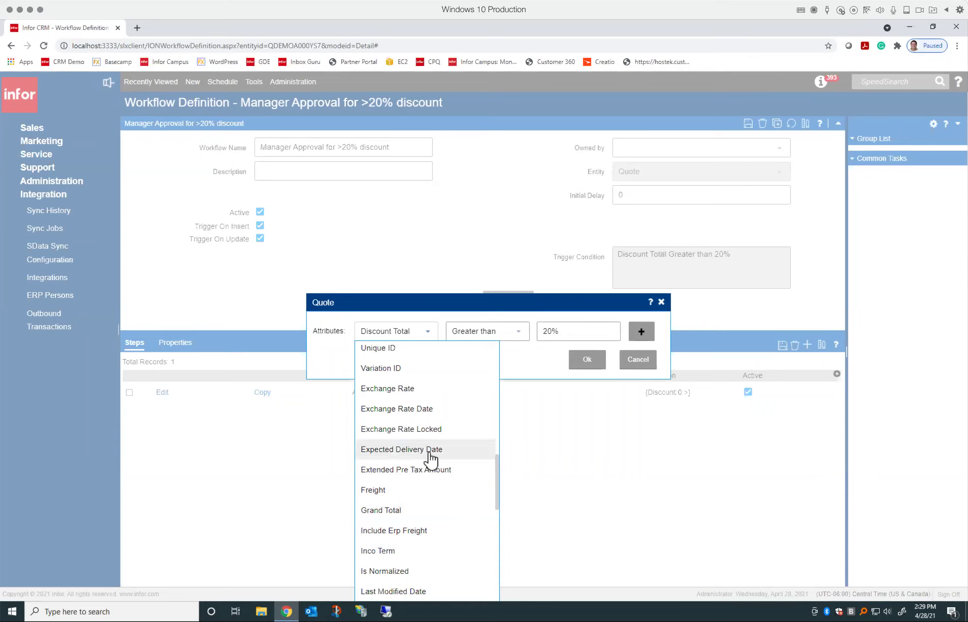
pyautogui.click(606, 449)
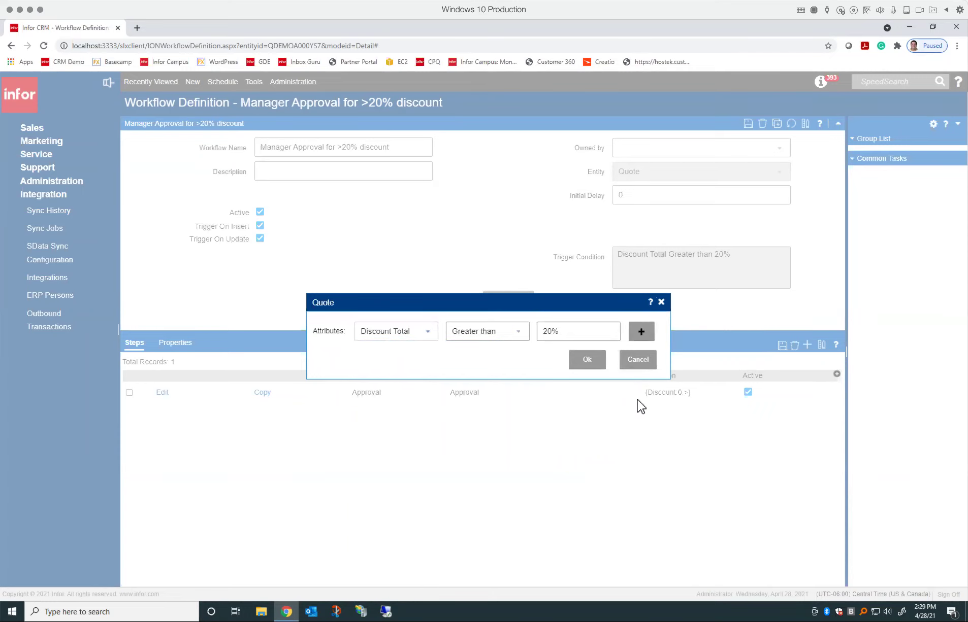
pyautogui.click(638, 362)
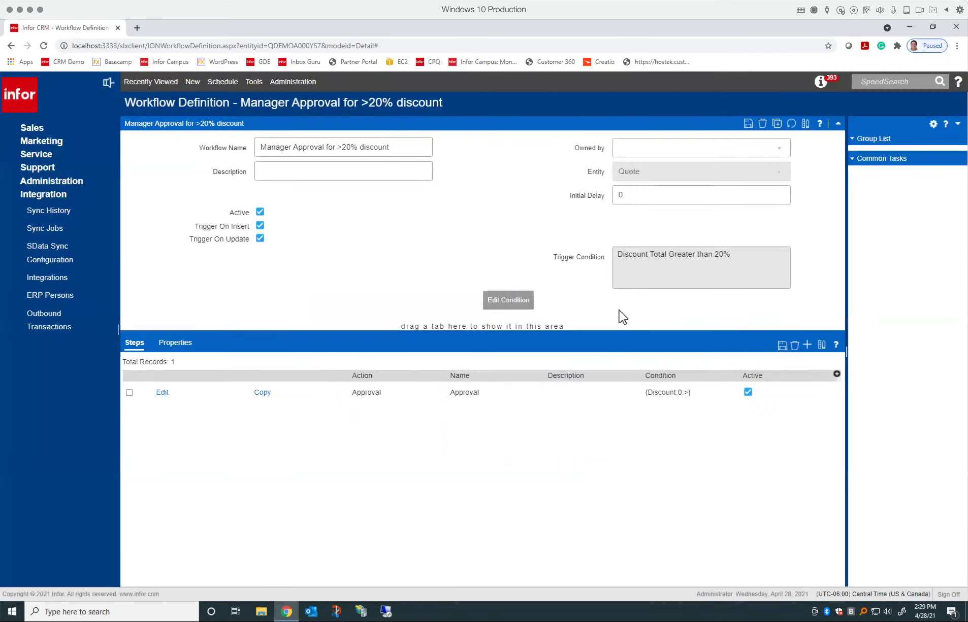
# - Edit the Approval step and browse the @ merge fields for the approval email subject
pyautogui.click(163, 393)
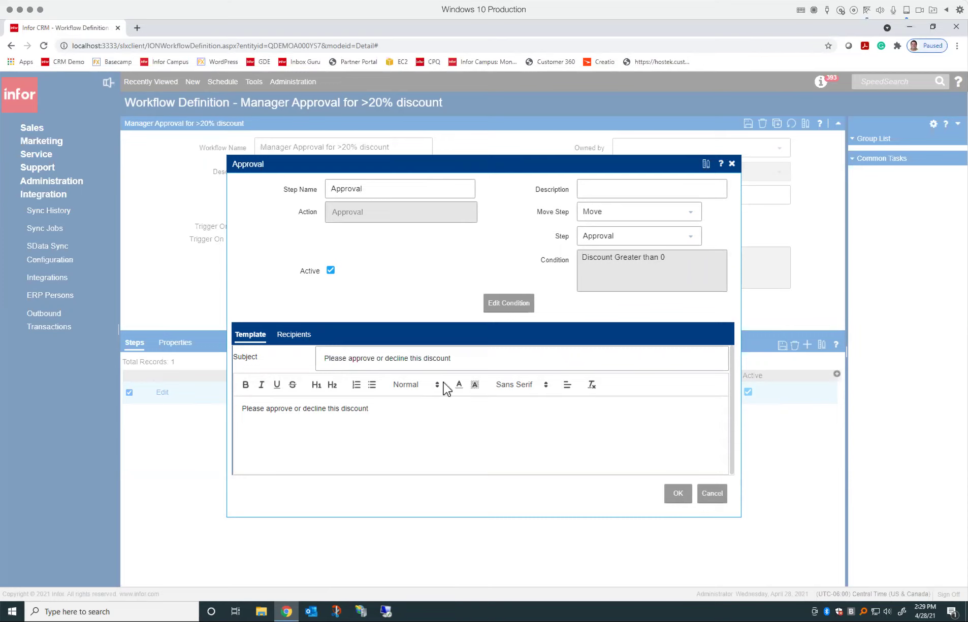
pyautogui.click(523, 359)
pyautogui.write('@')
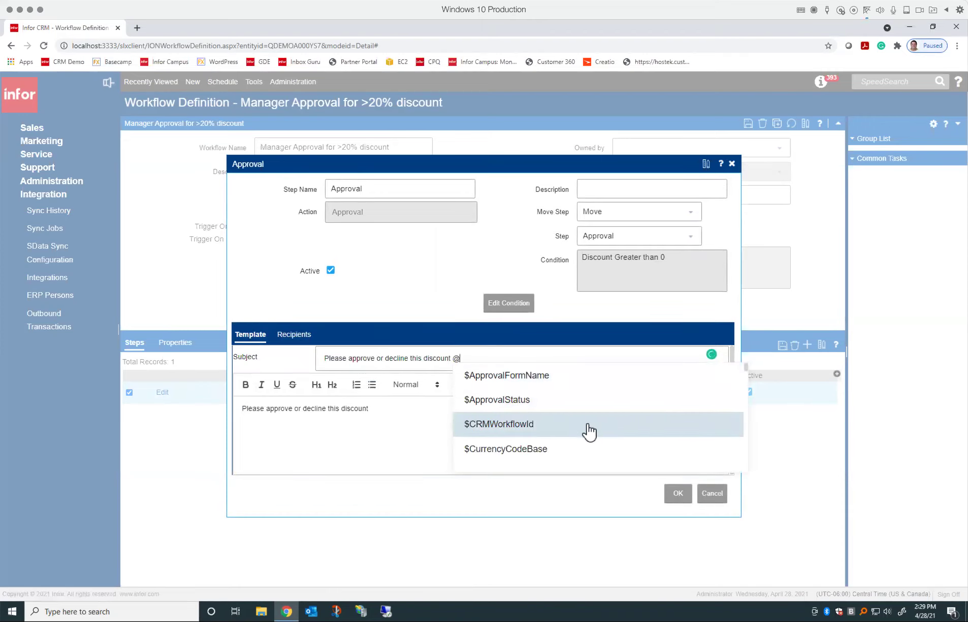
pyautogui.scroll(-3, 589, 431)
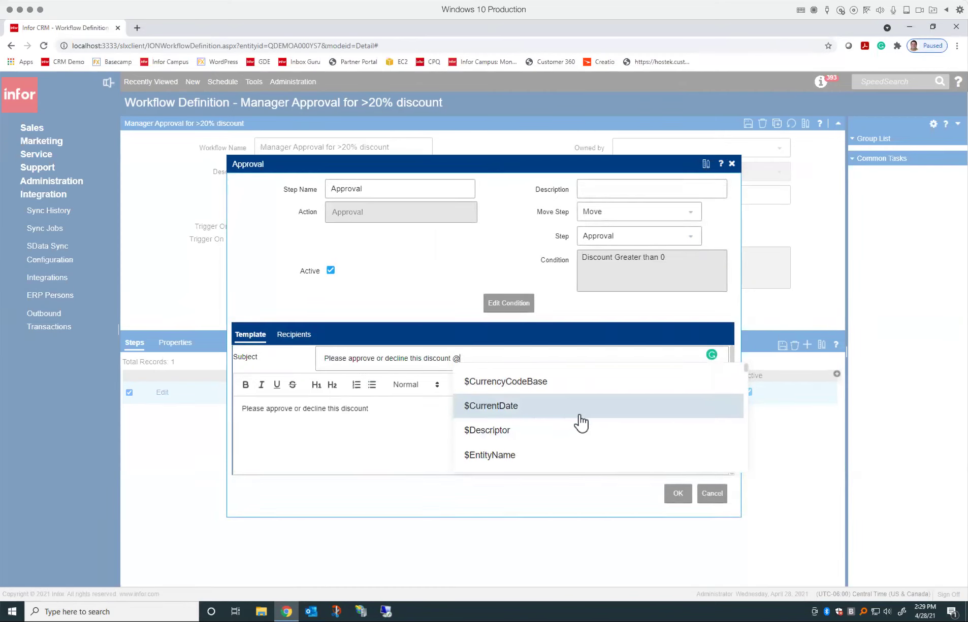
pyautogui.scroll(-4, 582, 424)
pyautogui.scroll(-10, 581, 423)
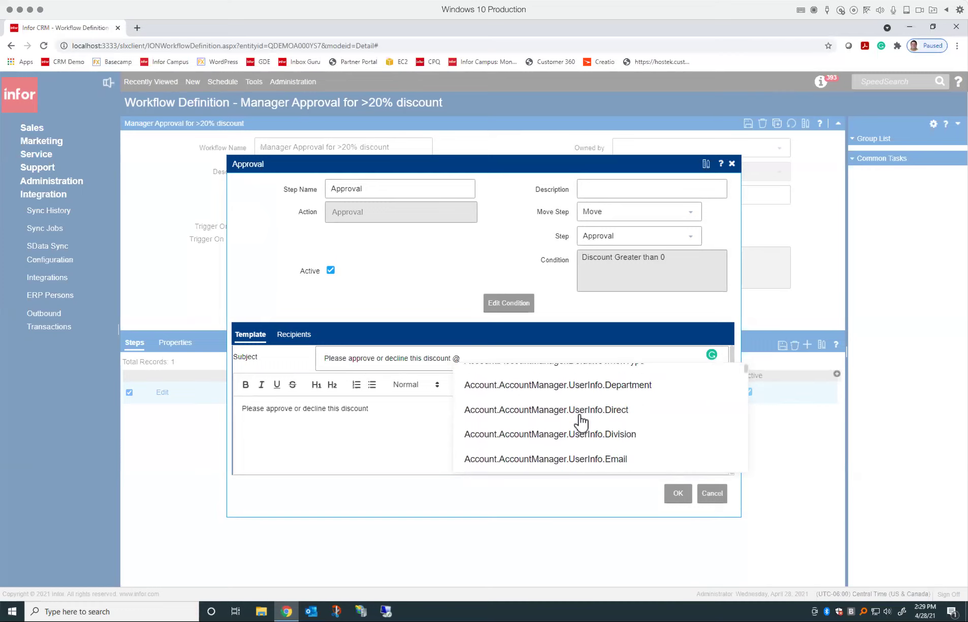
pyautogui.scroll(-10, 580, 422)
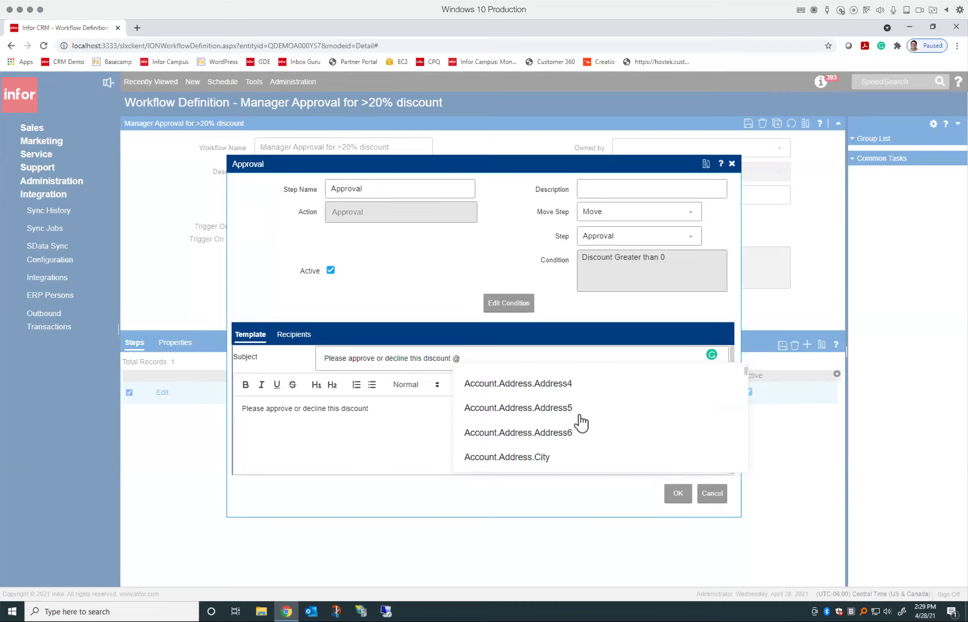
pyautogui.scroll(-10, 582, 423)
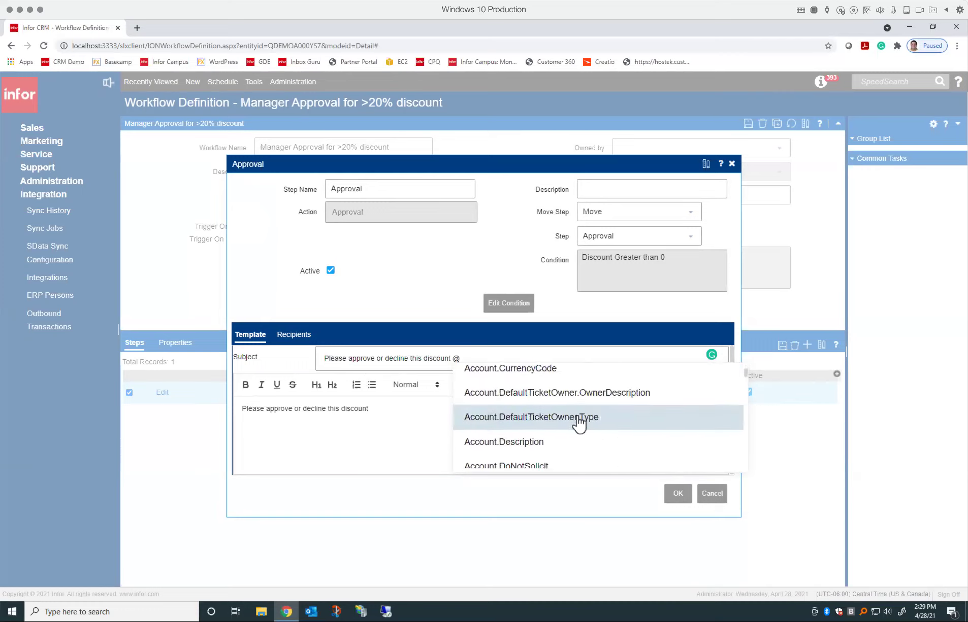
pyautogui.scroll(-5, 579, 424)
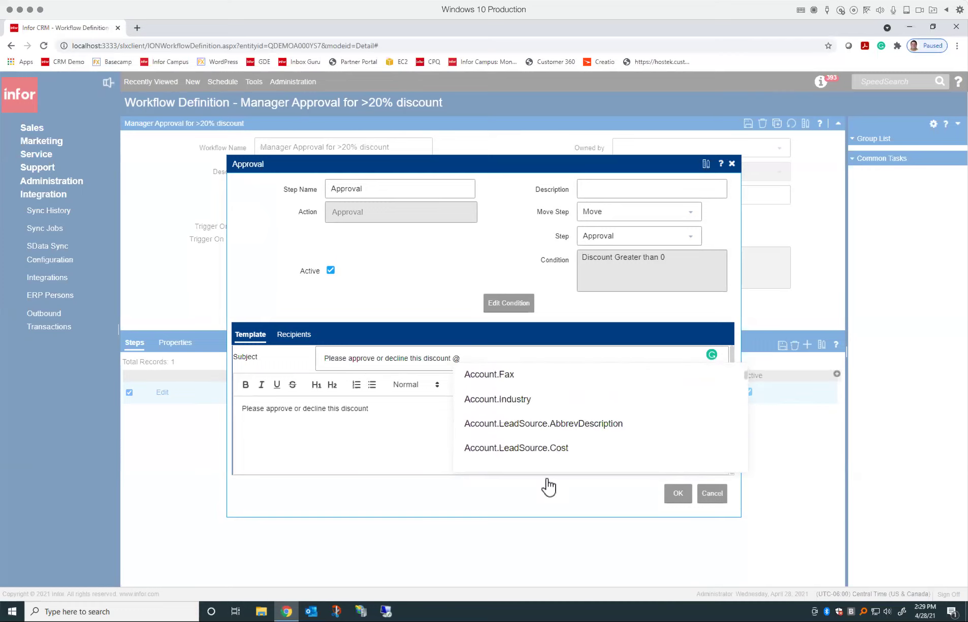
pyautogui.click(364, 443)
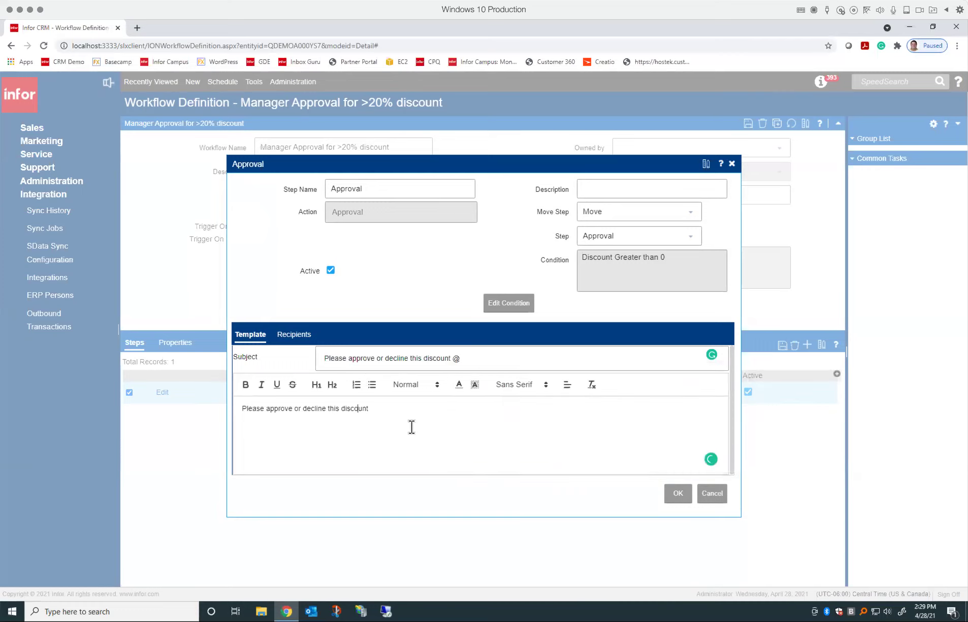
# - On the Approval step's recipients, require a Number of Approvers of 1 instead of a percentage
pyautogui.click(304, 337)
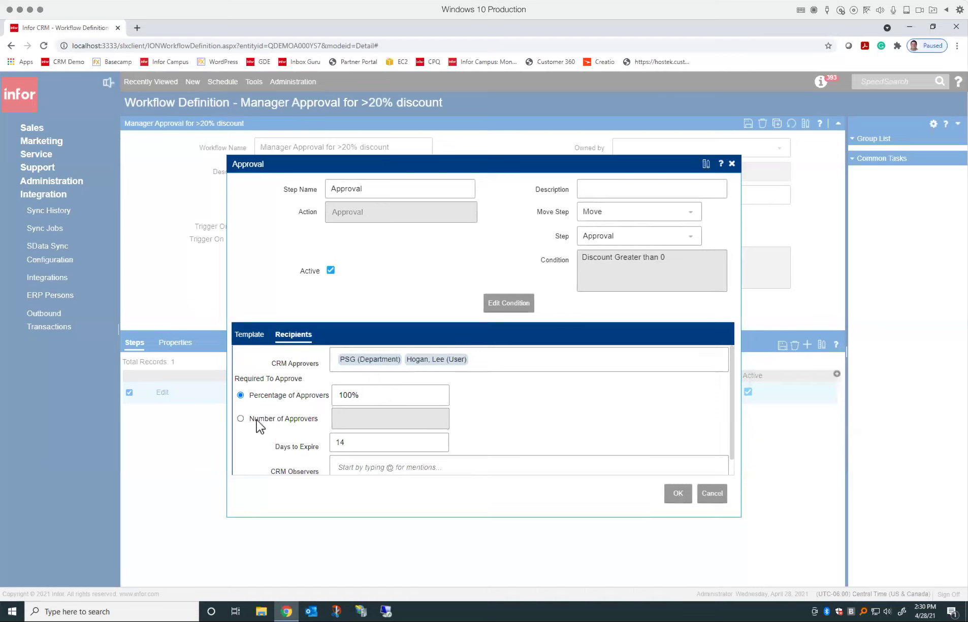
pyautogui.click(241, 419)
pyautogui.click(405, 420)
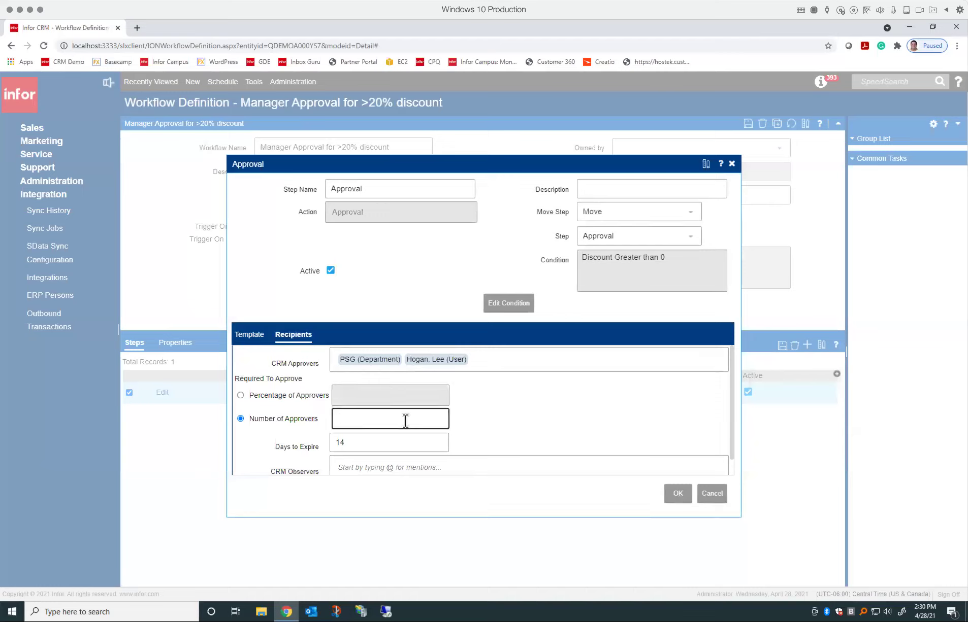
pyautogui.write('1')
pyautogui.scroll(-1, 528, 400)
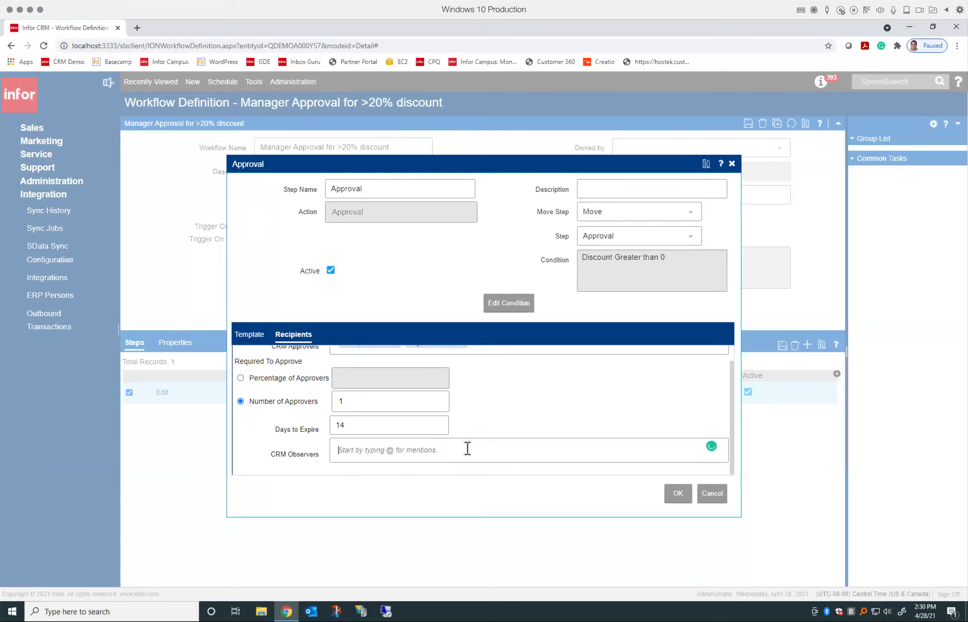
# - Browse the @ record fields listed for CRM Observers and dismiss them without choosing one
pyautogui.write('@')
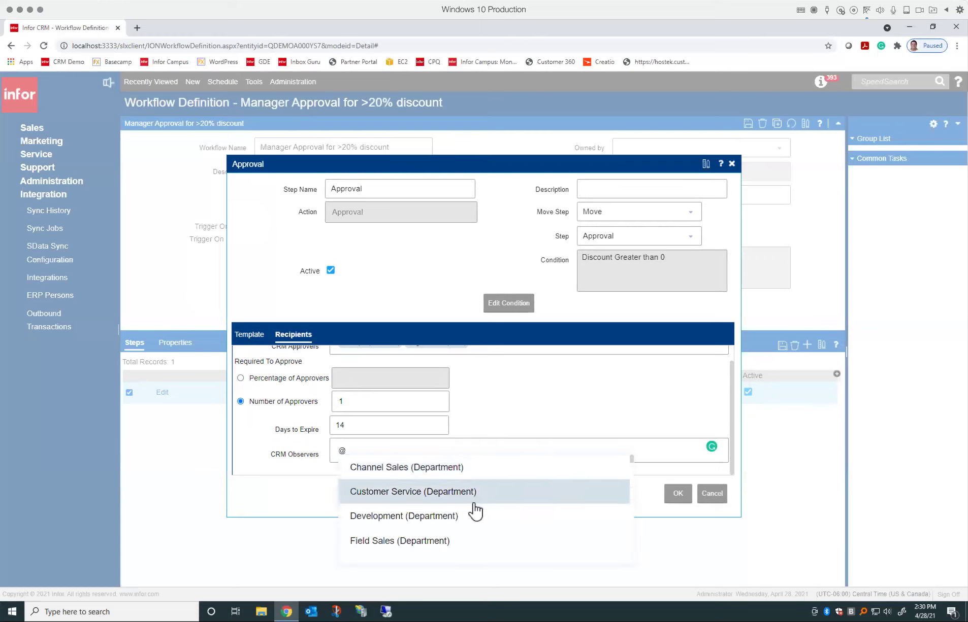
pyautogui.scroll(-1, 481, 518)
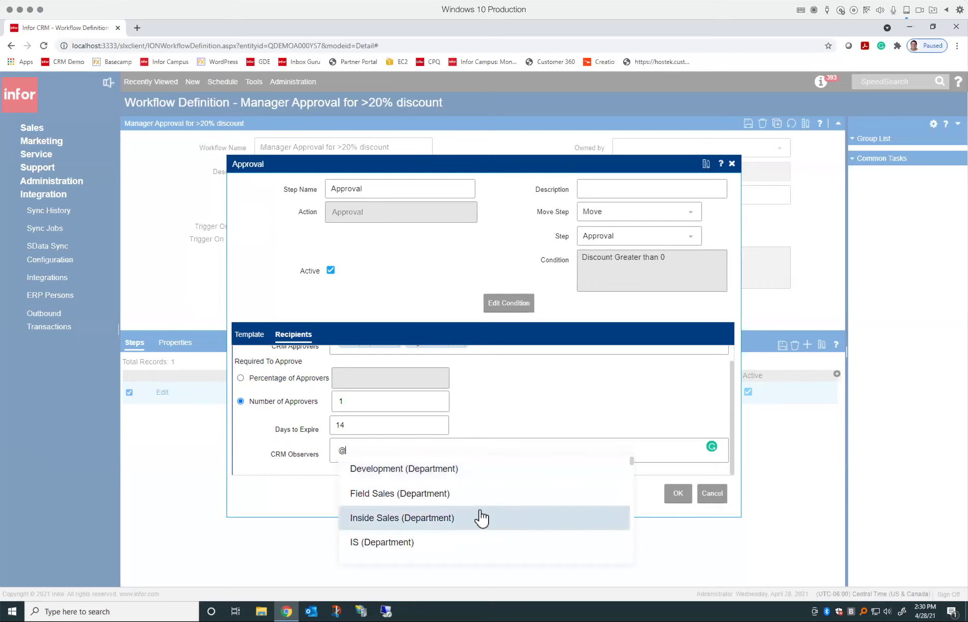
pyautogui.scroll(-3, 482, 518)
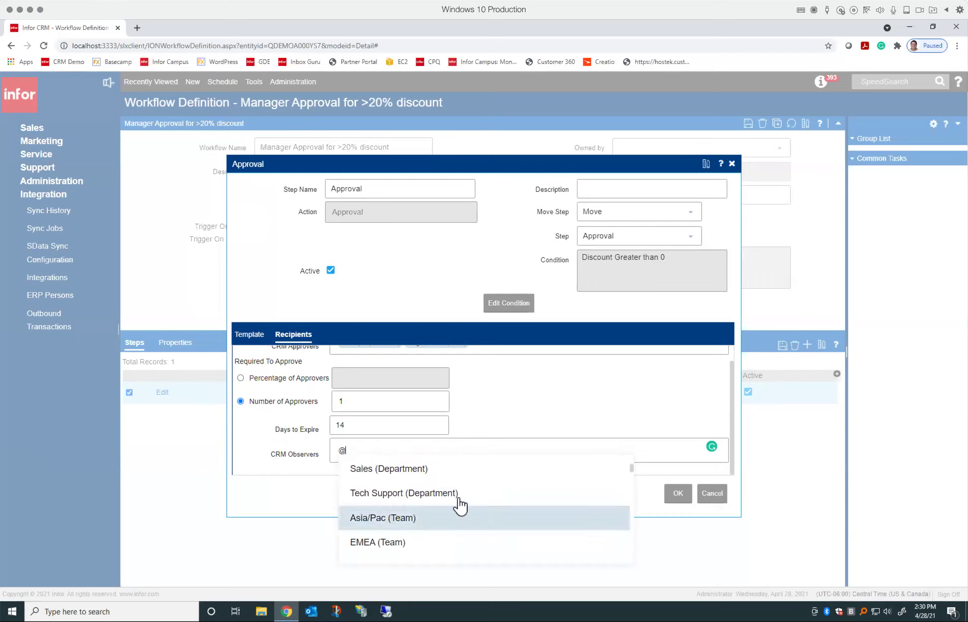
pyautogui.scroll(-10, 483, 518)
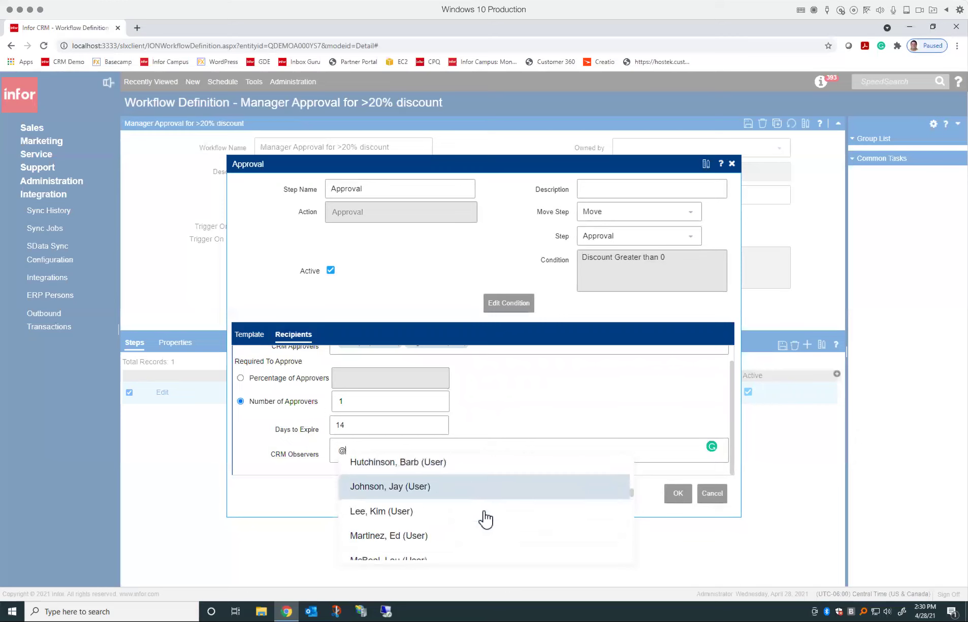
pyautogui.scroll(-10, 479, 528)
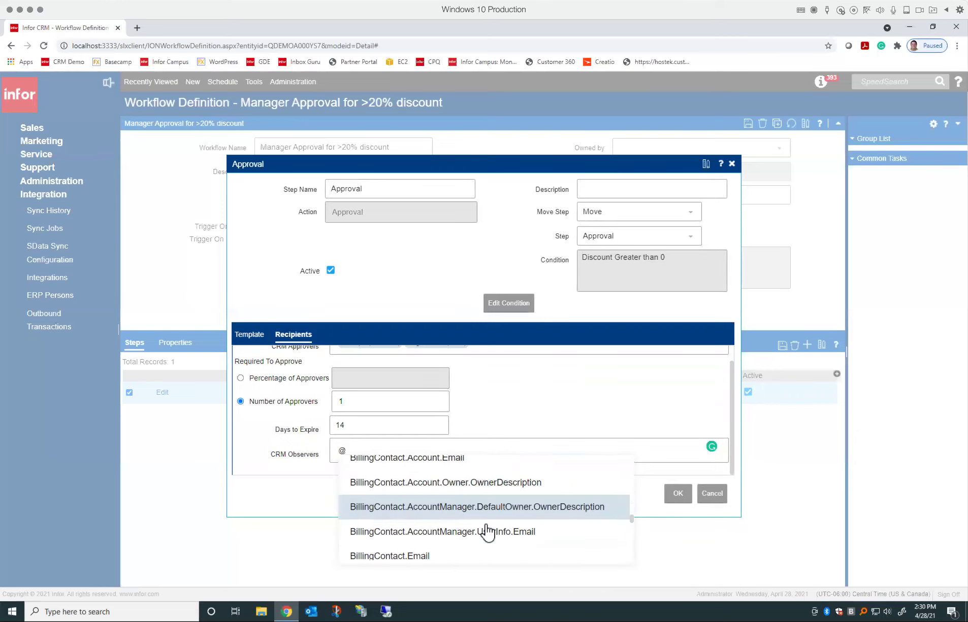
pyautogui.scroll(3, 487, 528)
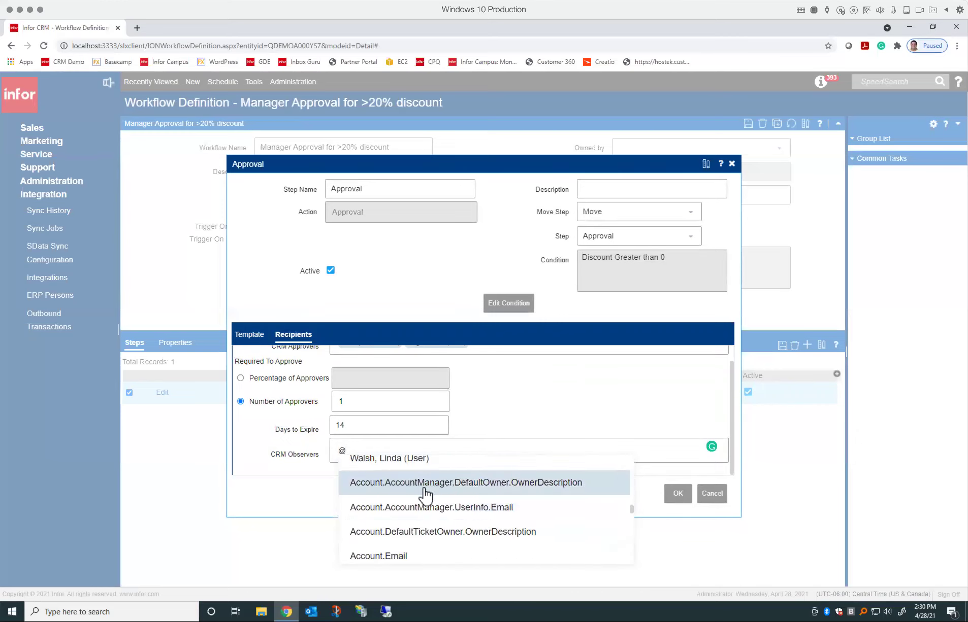
pyautogui.scroll(-1, 461, 524)
pyautogui.scroll(-5, 481, 528)
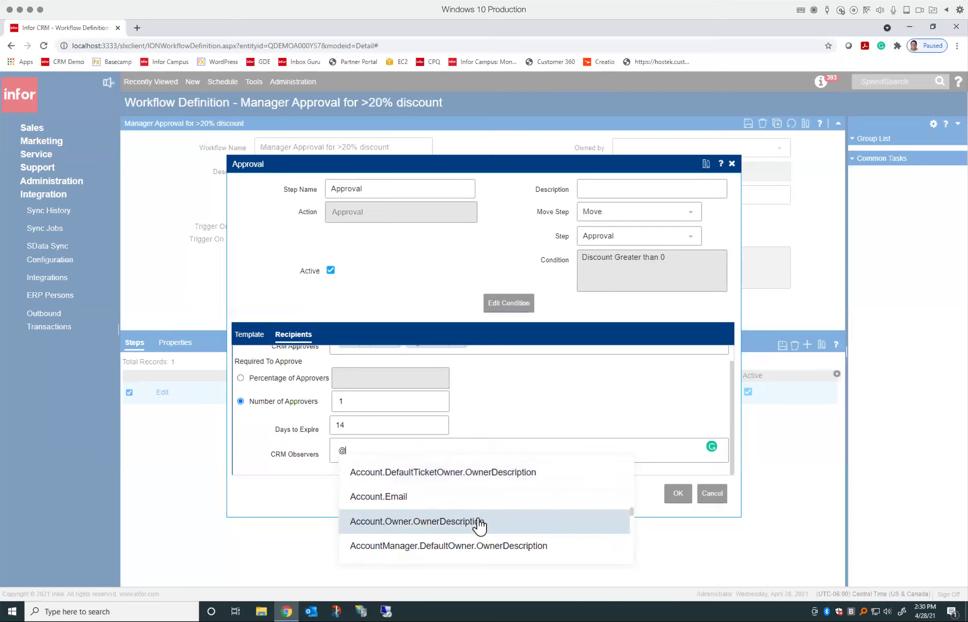
pyautogui.scroll(-5, 482, 528)
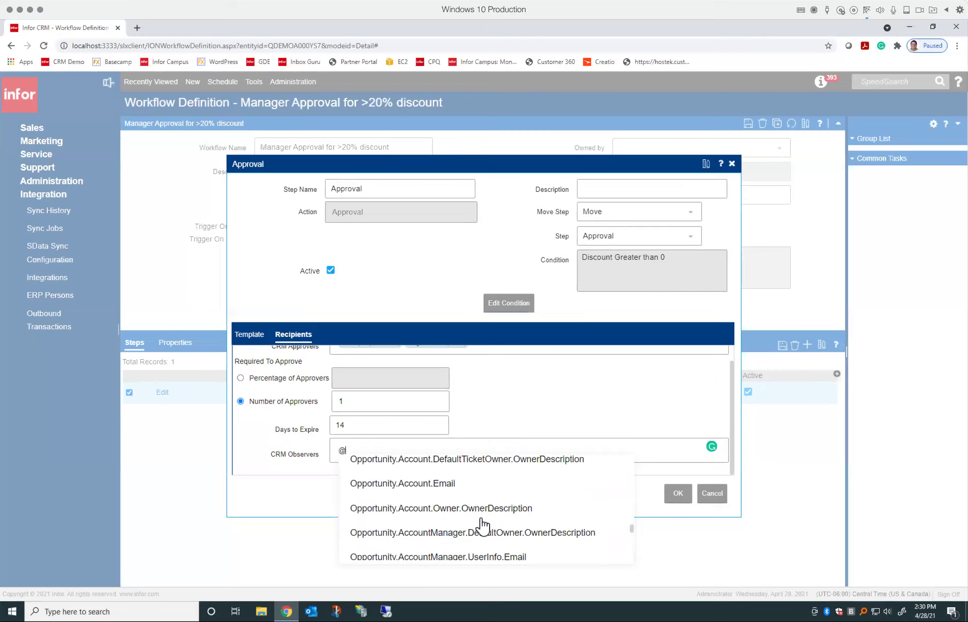
pyautogui.scroll(-5, 485, 527)
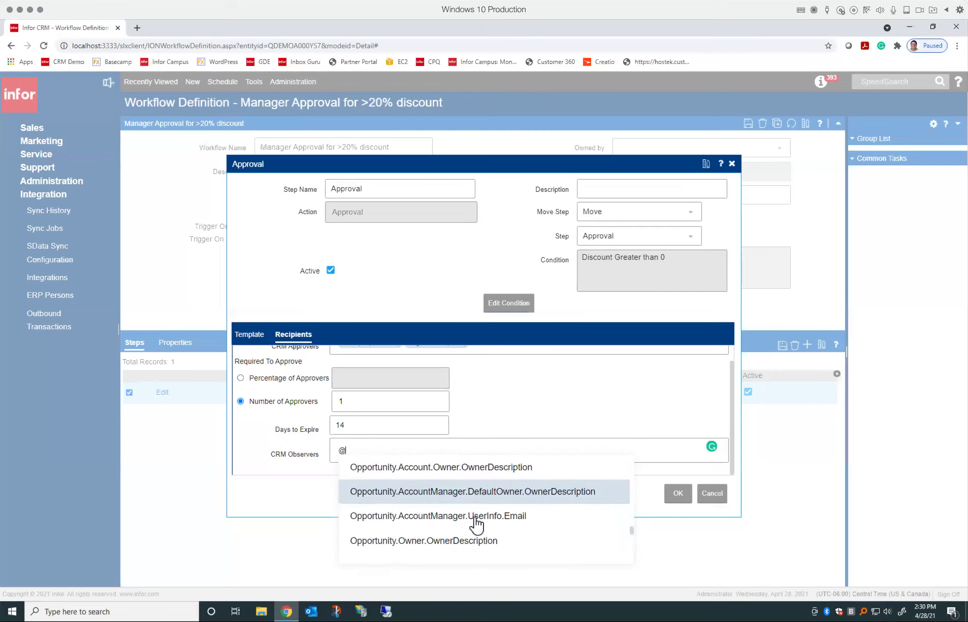
pyautogui.scroll(-5, 476, 524)
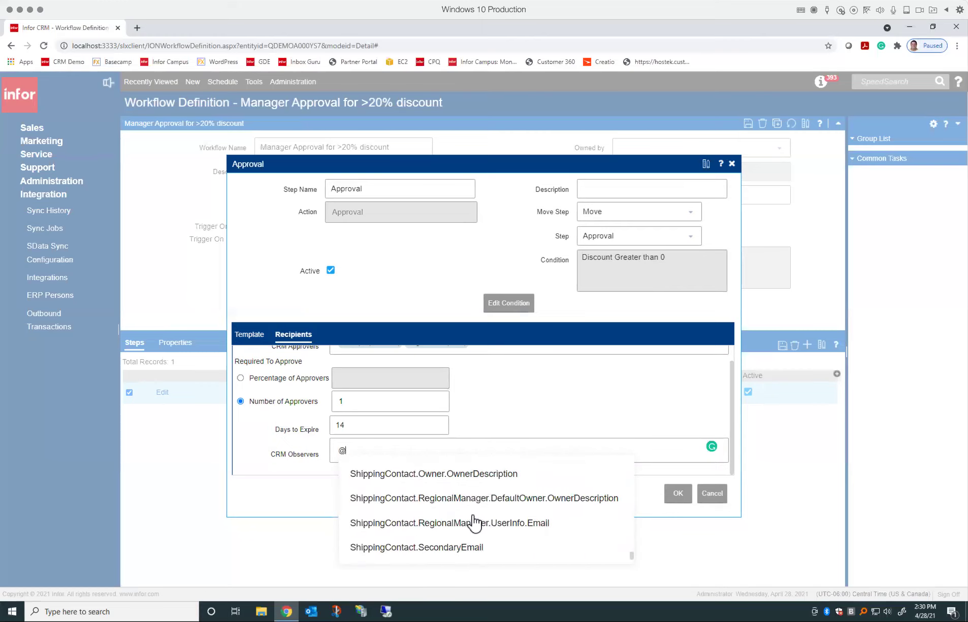
pyautogui.click(512, 406)
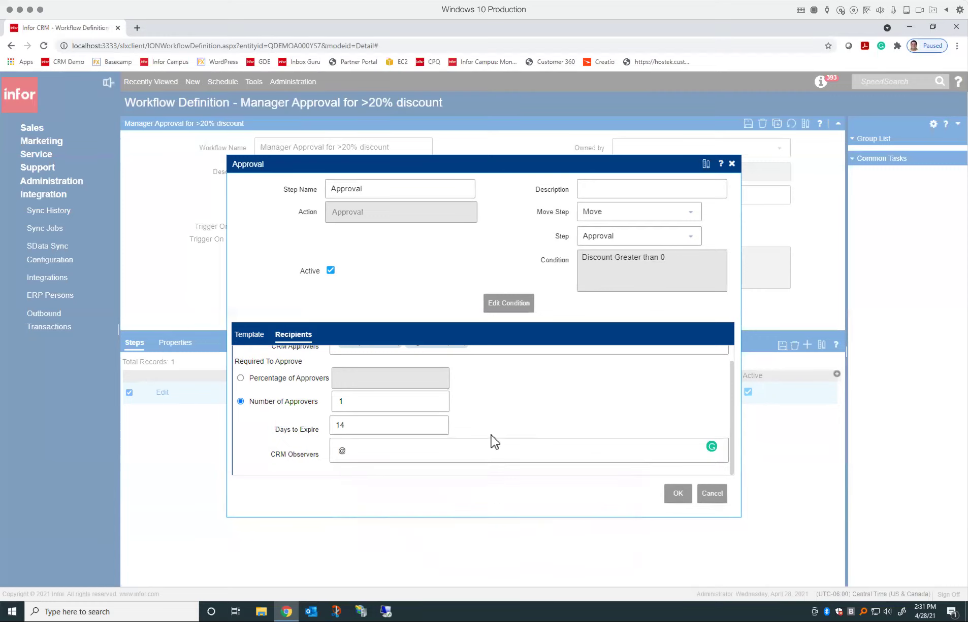
# - Cancel the Approval step unsaved, then open the Abbott Ltd. account from a contact record
pyautogui.click(713, 495)
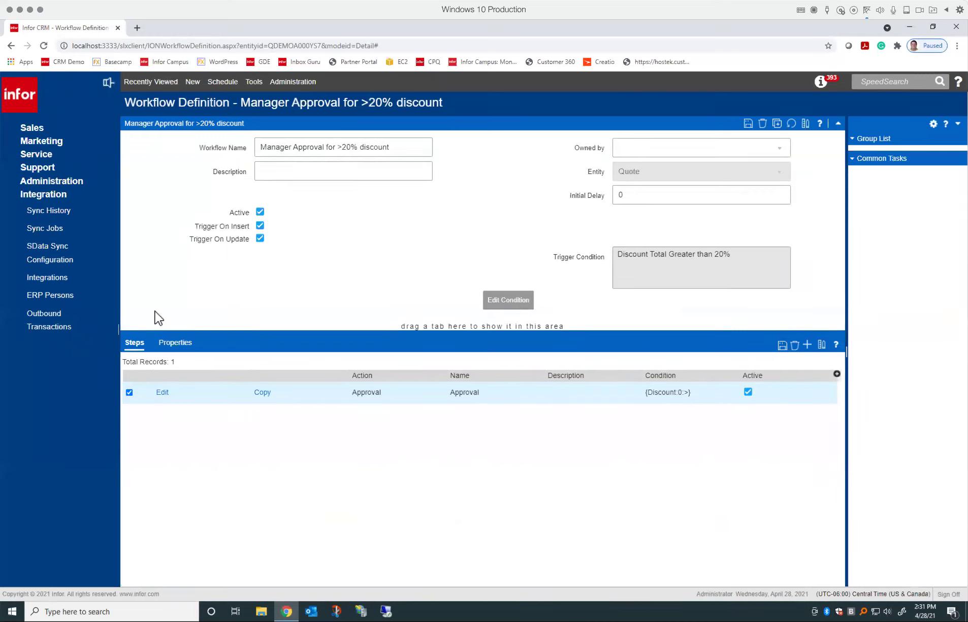
pyautogui.click(30, 128)
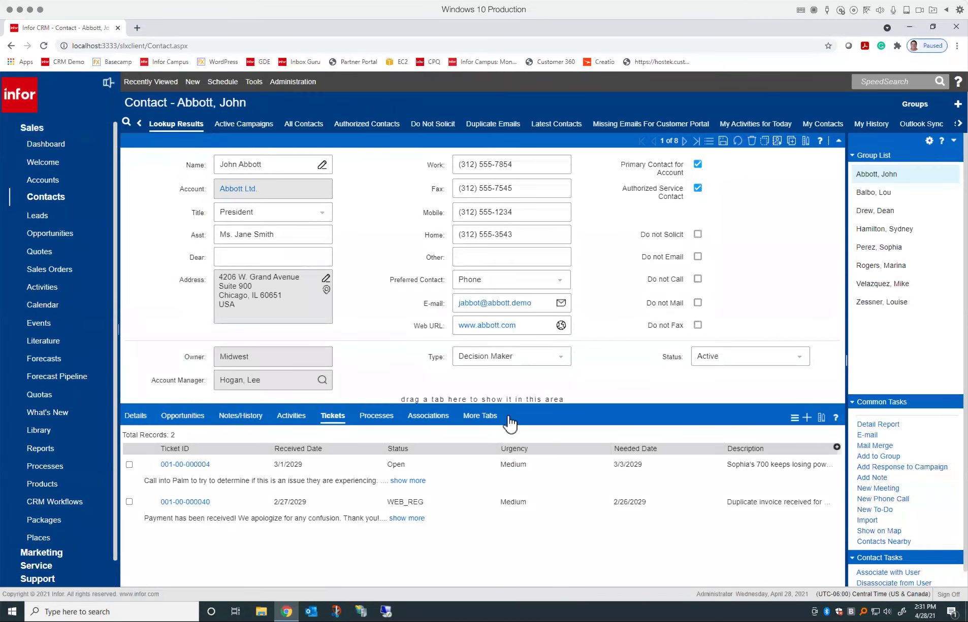
pyautogui.click(487, 408)
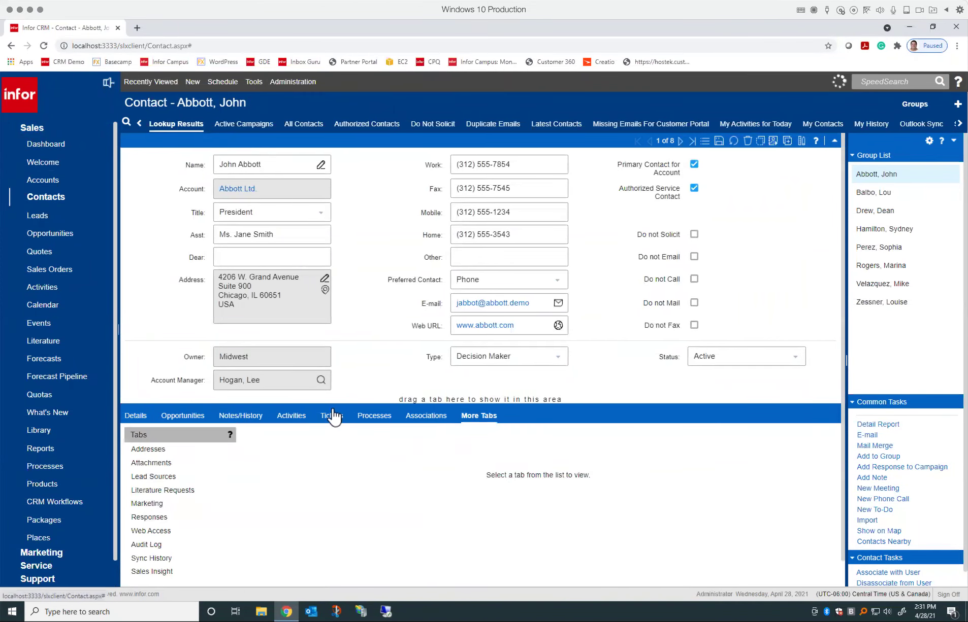
pyautogui.scroll(-1, 198, 543)
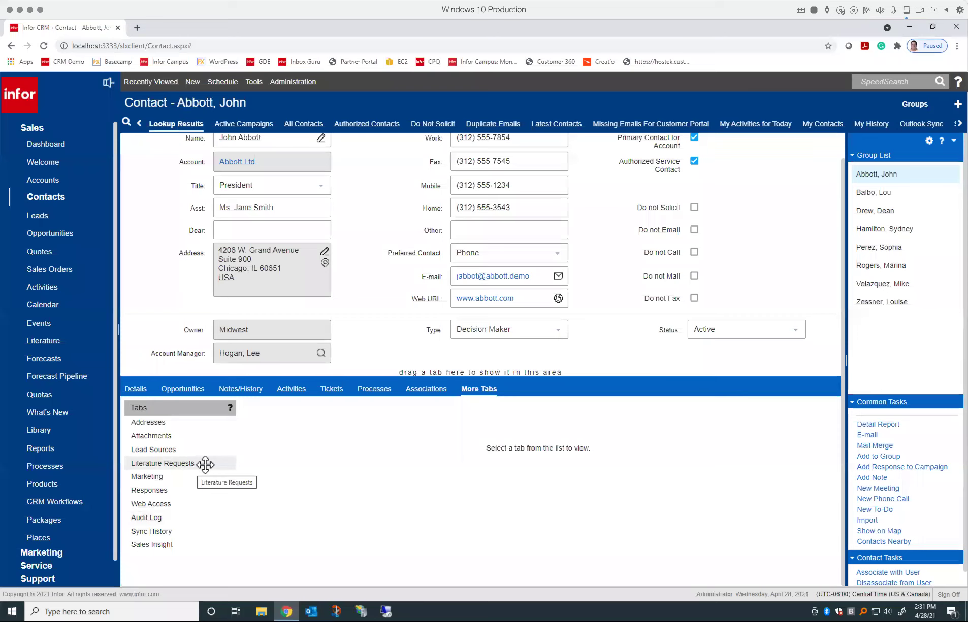
pyautogui.scroll(1, 205, 465)
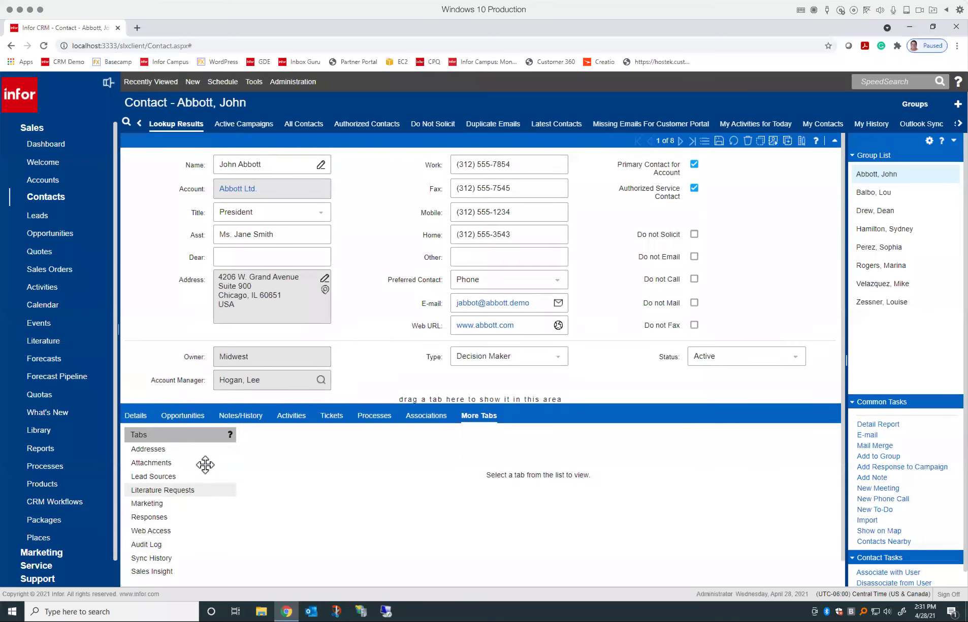
pyautogui.click(241, 187)
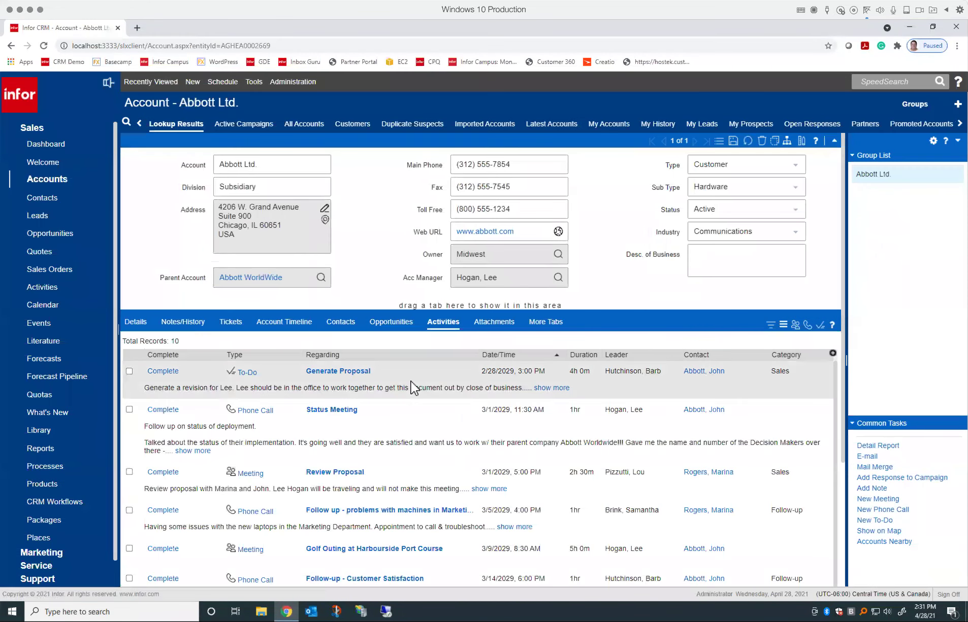
# - Drag Workflow Instances from More Tabs into the Abbott Ltd. account's main tab bar
pyautogui.click(542, 325)
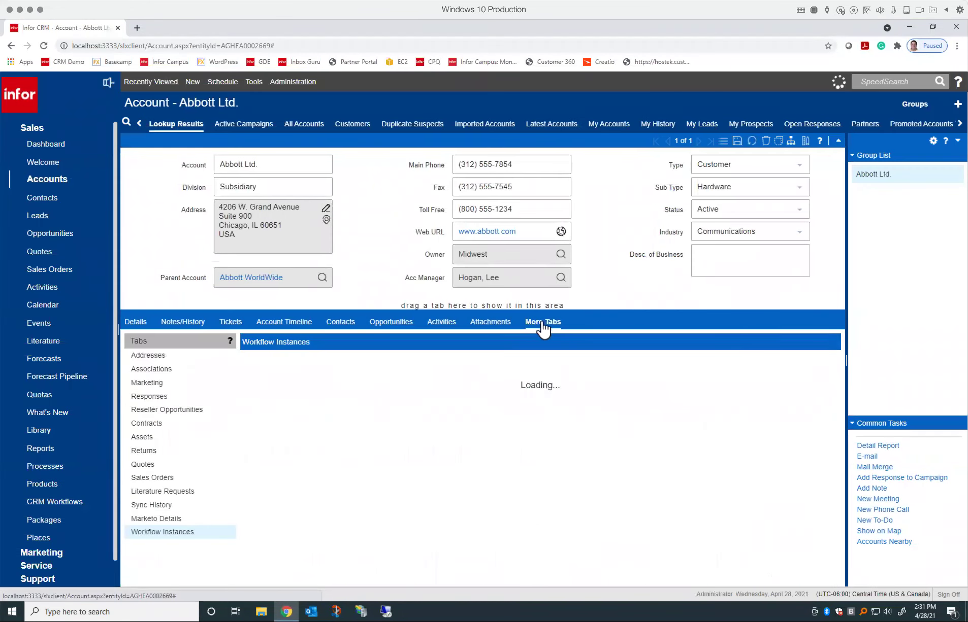
pyautogui.moveTo(193, 536); pyautogui.dragTo(171, 330)
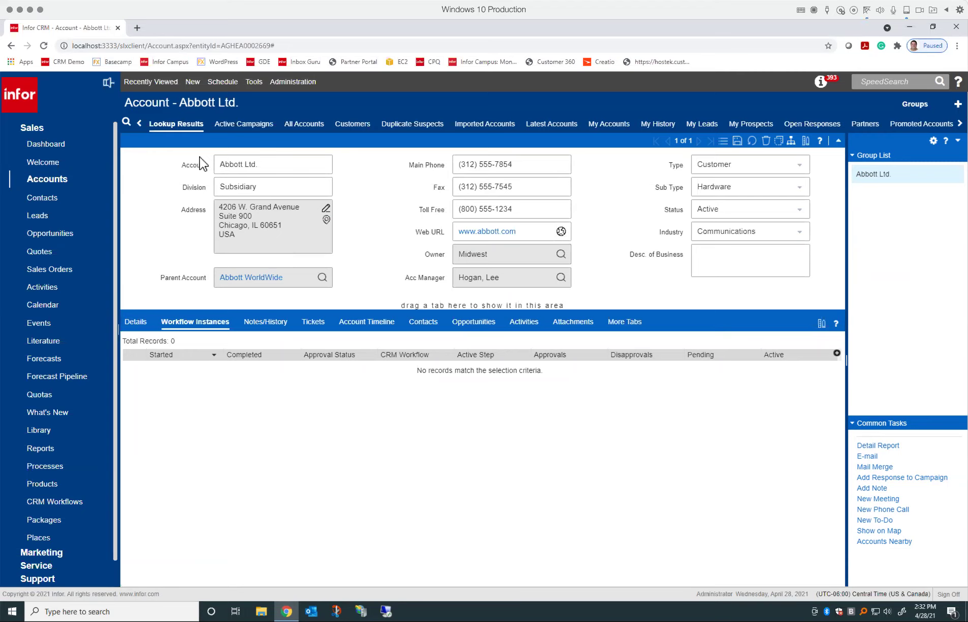
# - Inspect the Sales dashboard's Average Ticket Age widget Ticket data source, cancelling both dialogs
pyautogui.click(59, 146)
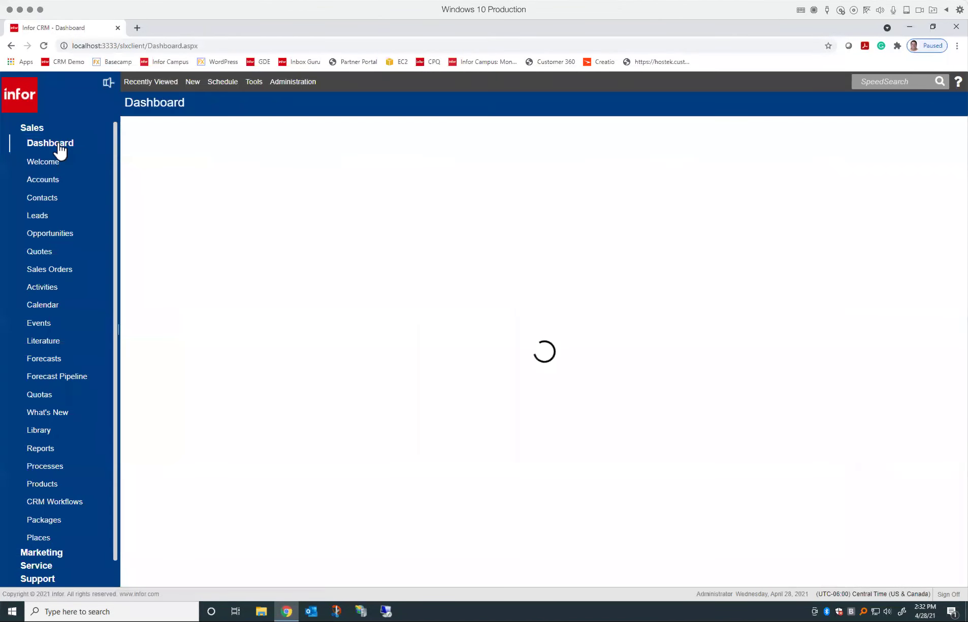
pyautogui.click(259, 135)
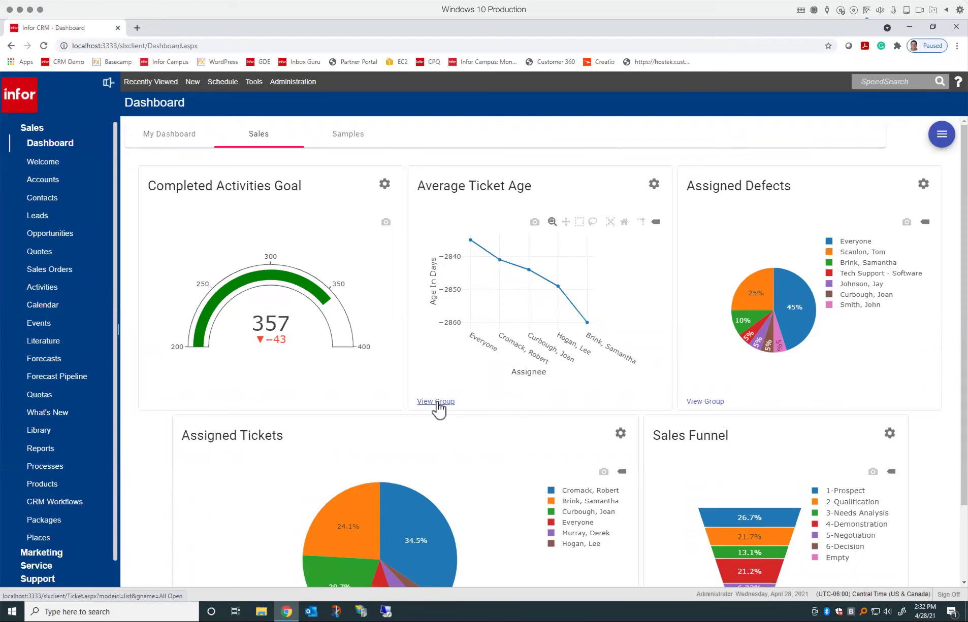
pyautogui.click(654, 182)
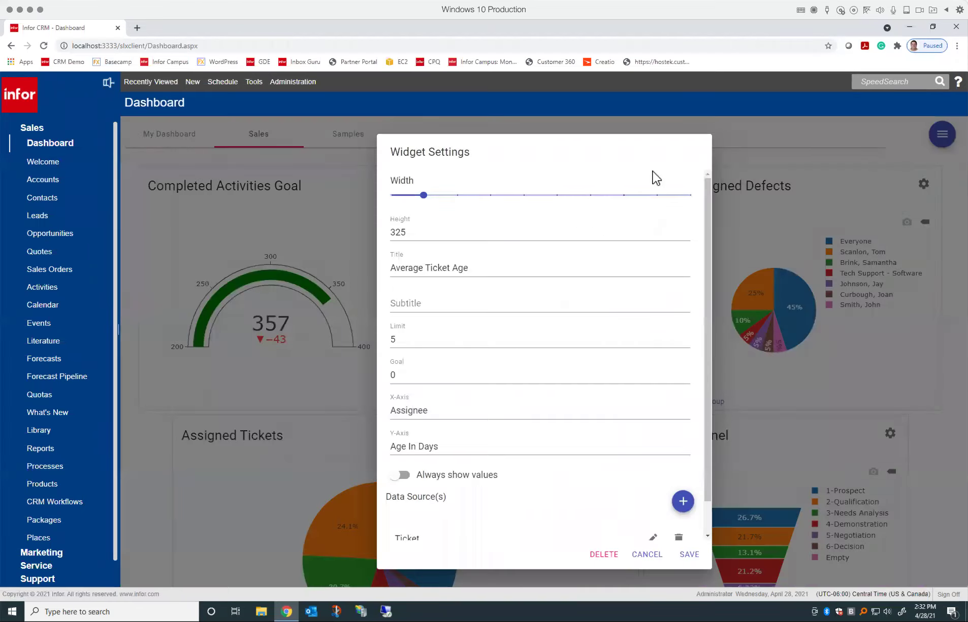
pyautogui.scroll(-1, 545, 440)
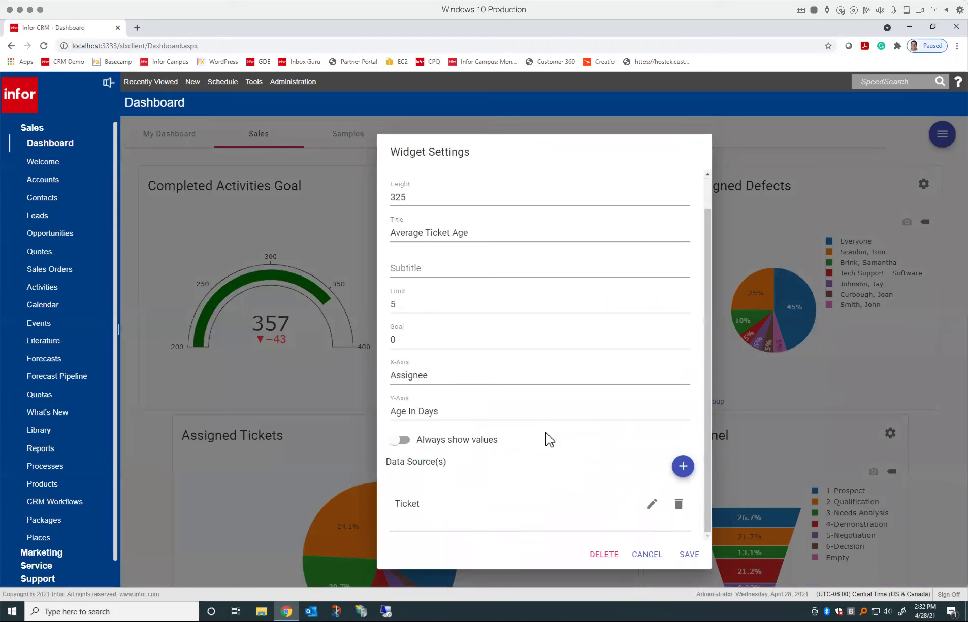
pyautogui.click(652, 505)
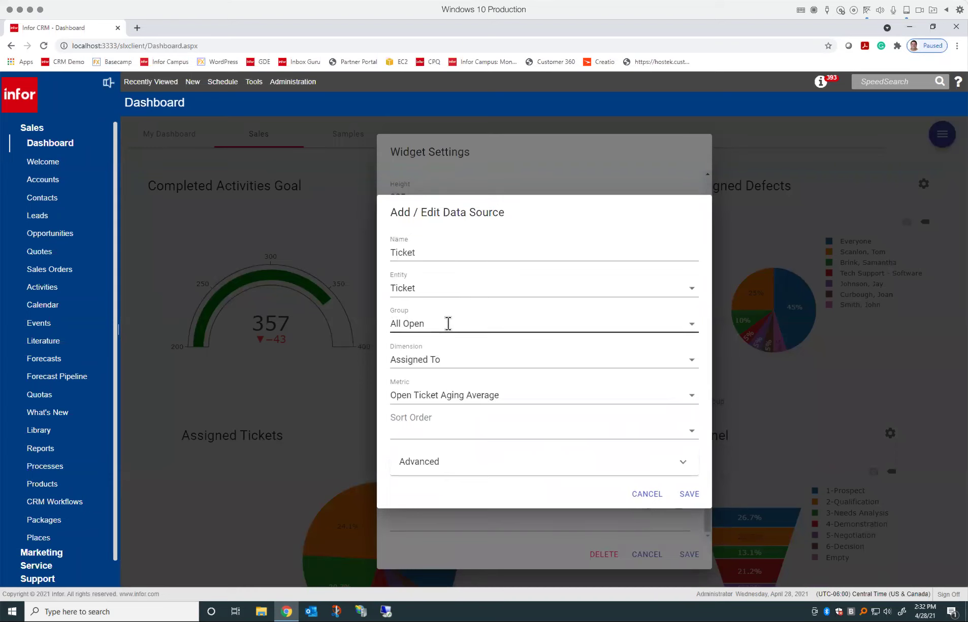
pyautogui.click(647, 496)
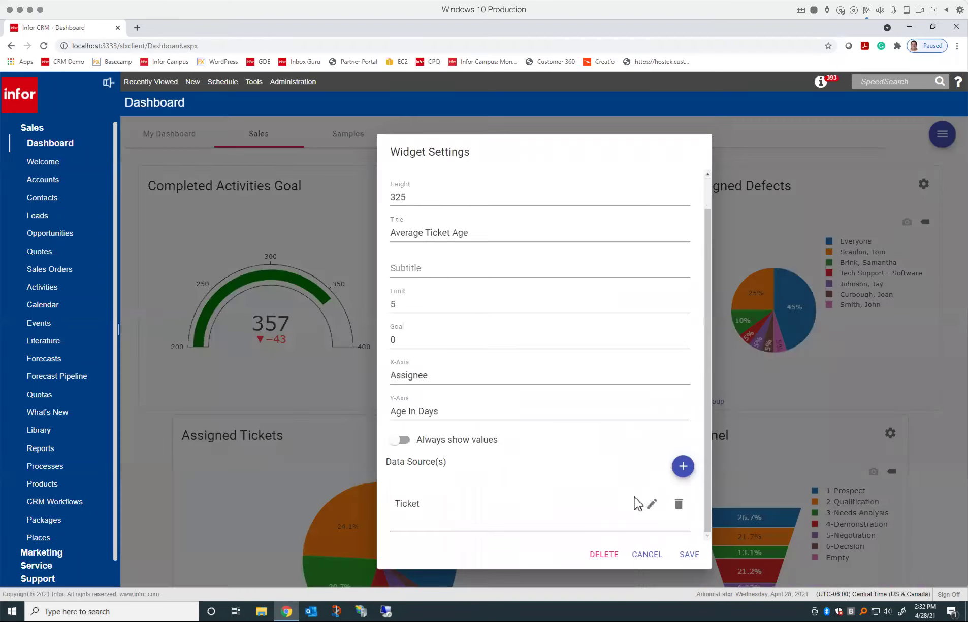
pyautogui.click(649, 555)
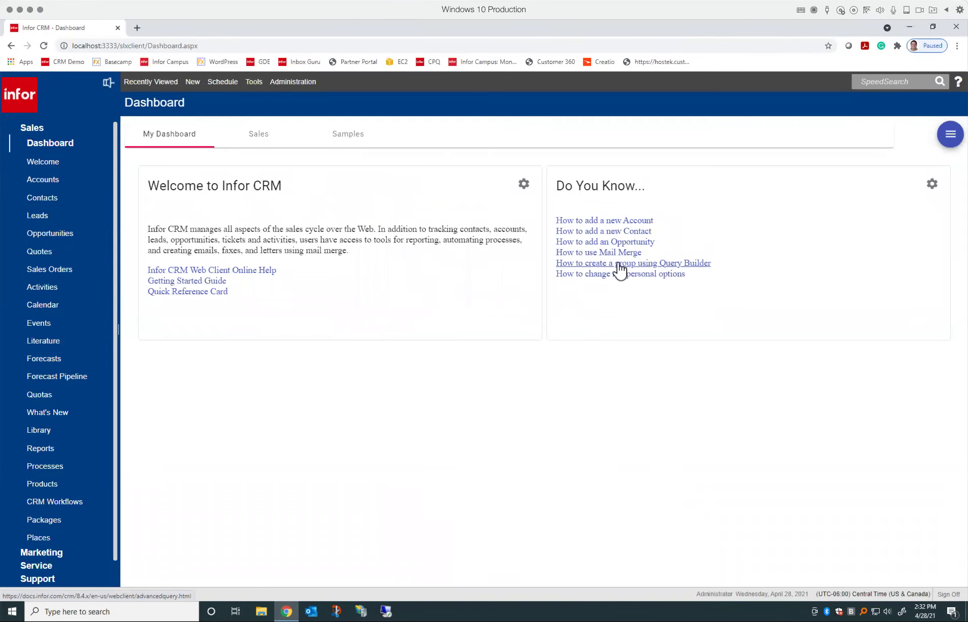
# - Return to the Sales dashboard showing the Completed Activities Goal gauge and funnel widgets
pyautogui.click(258, 136)
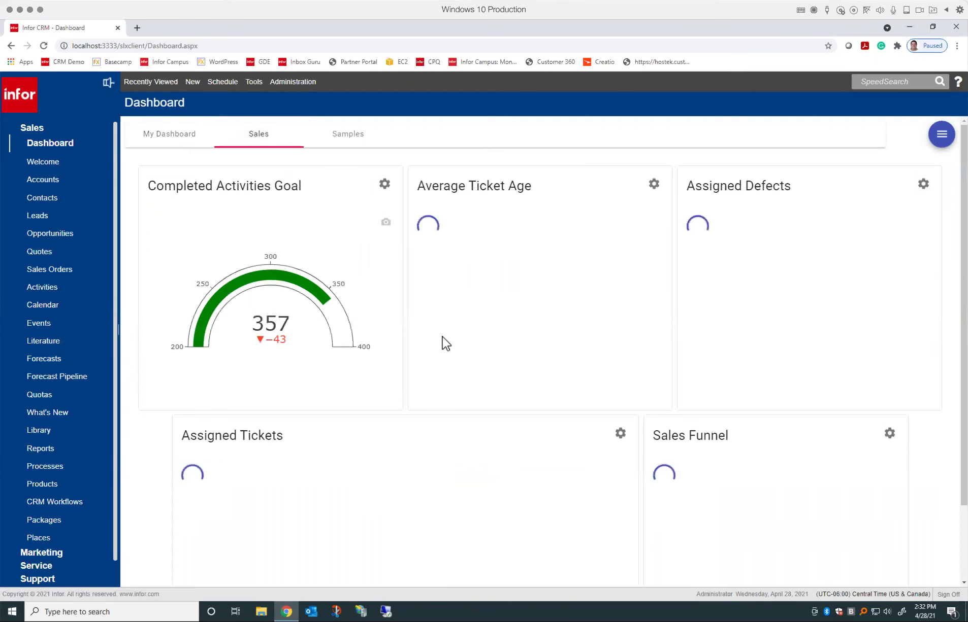